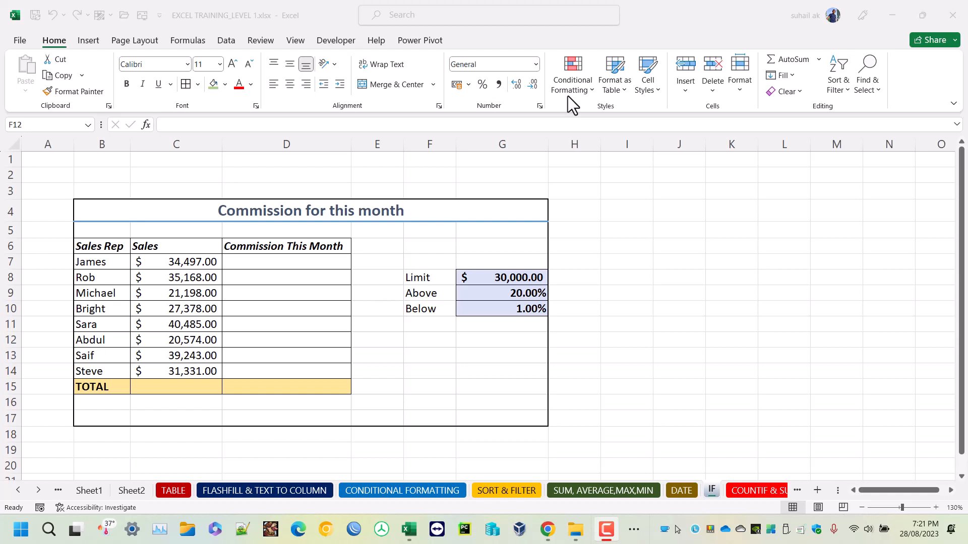
Calculate a 20% commission with =C7*20% in D7 and fill the formula down to D8
left_click(202, 289)
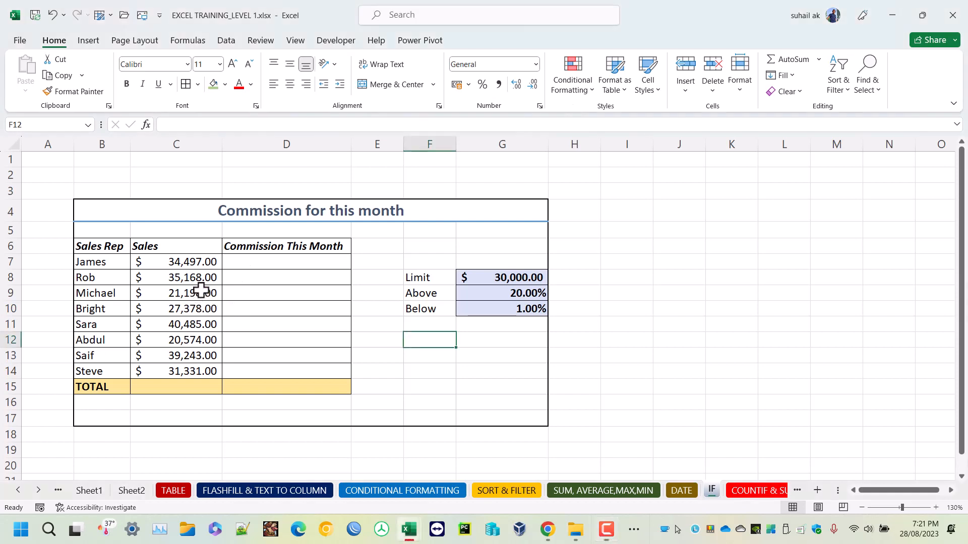
left_click(195, 262)
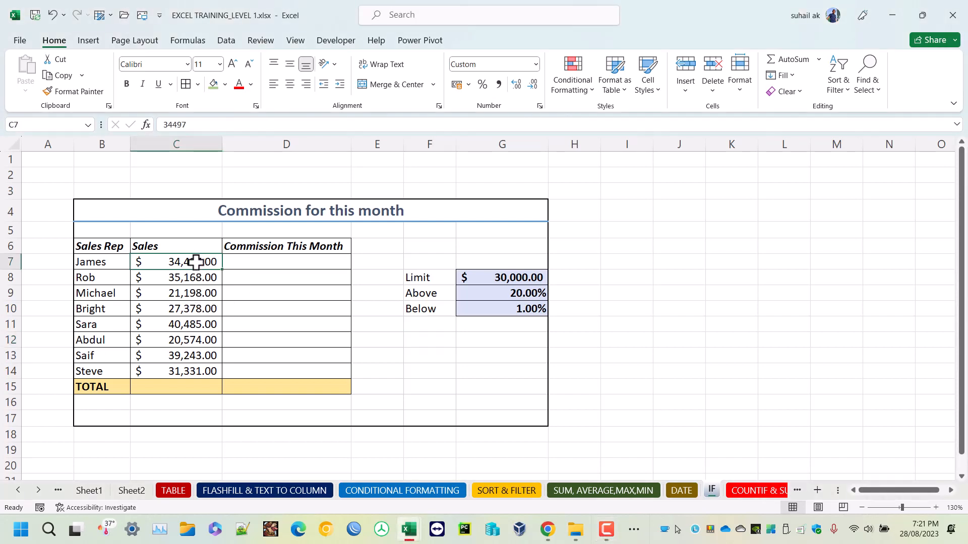
left_click(242, 263)
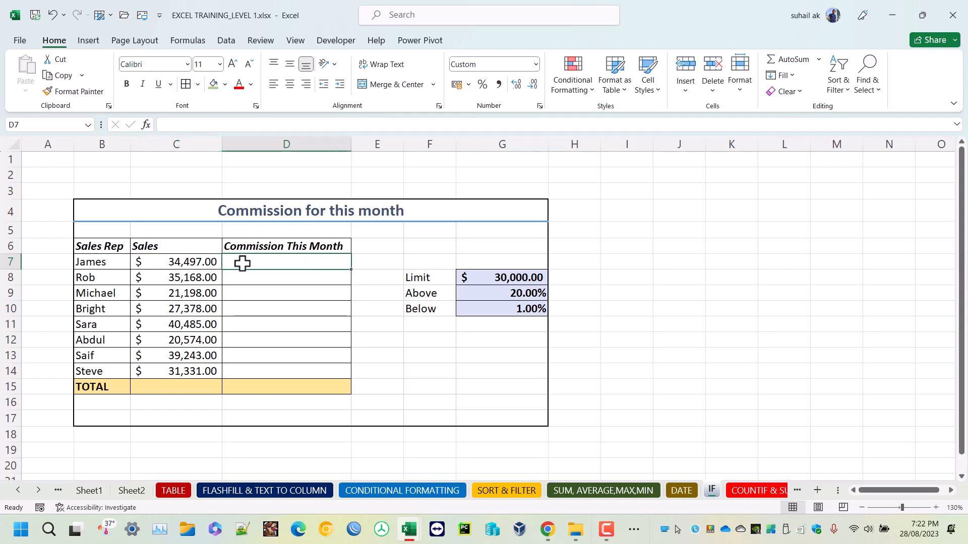
type("=")
left_click(174, 262)
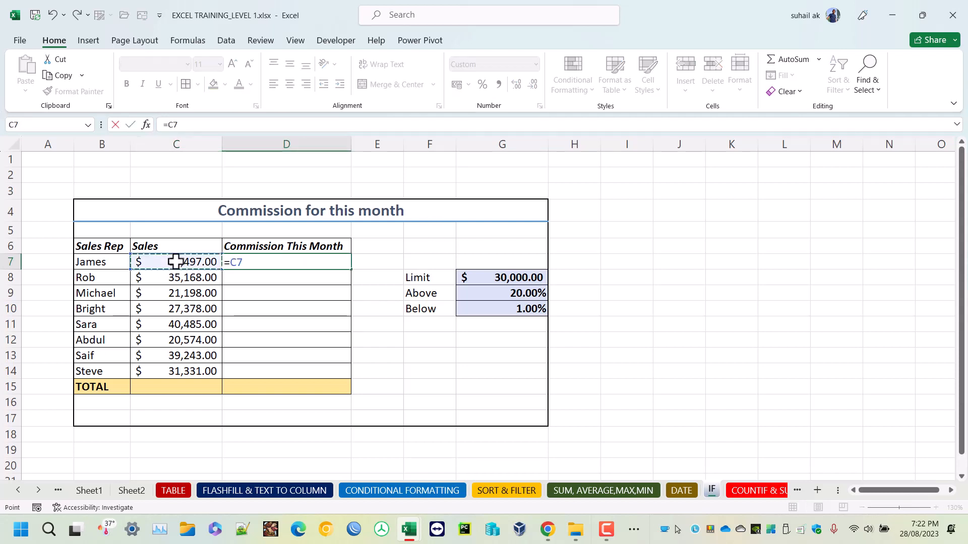
type("*")
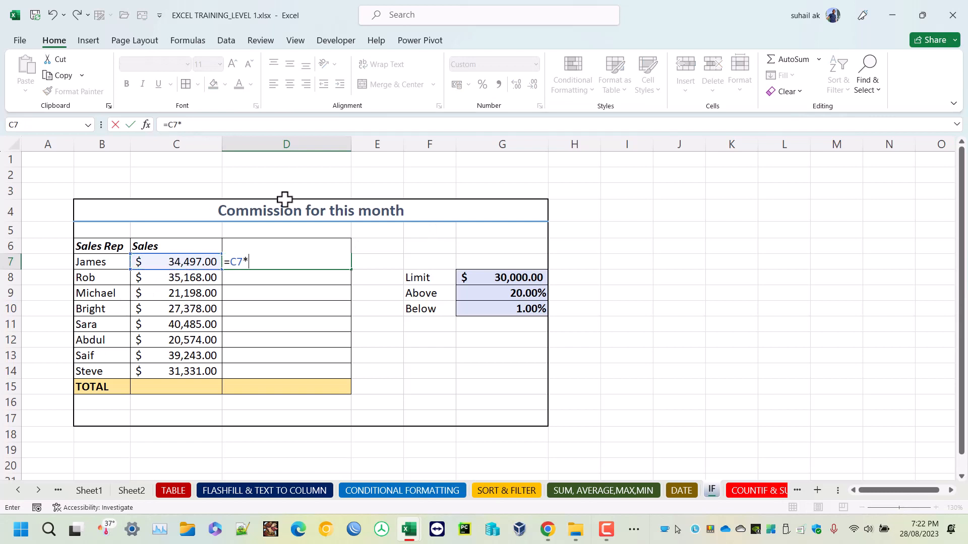
type("20%")
key("Return")
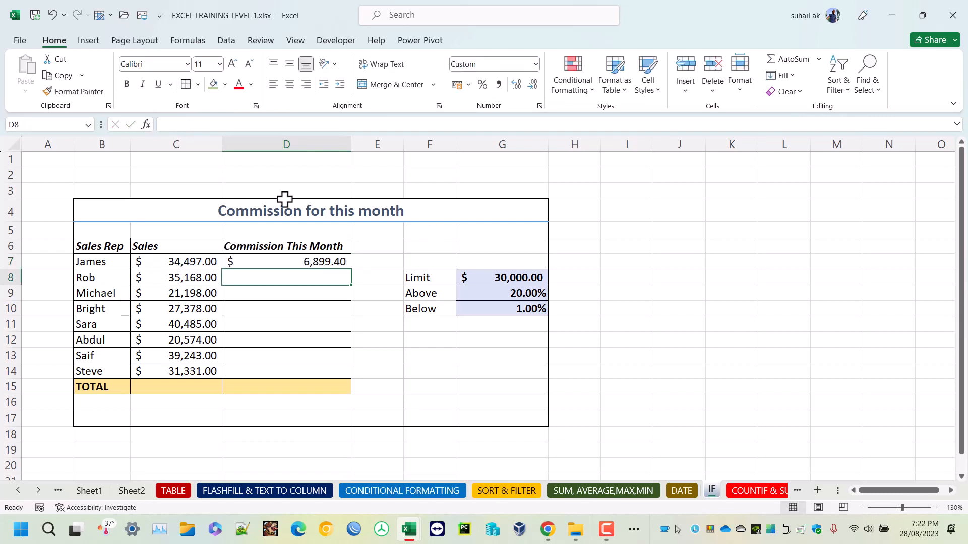
left_click(331, 260)
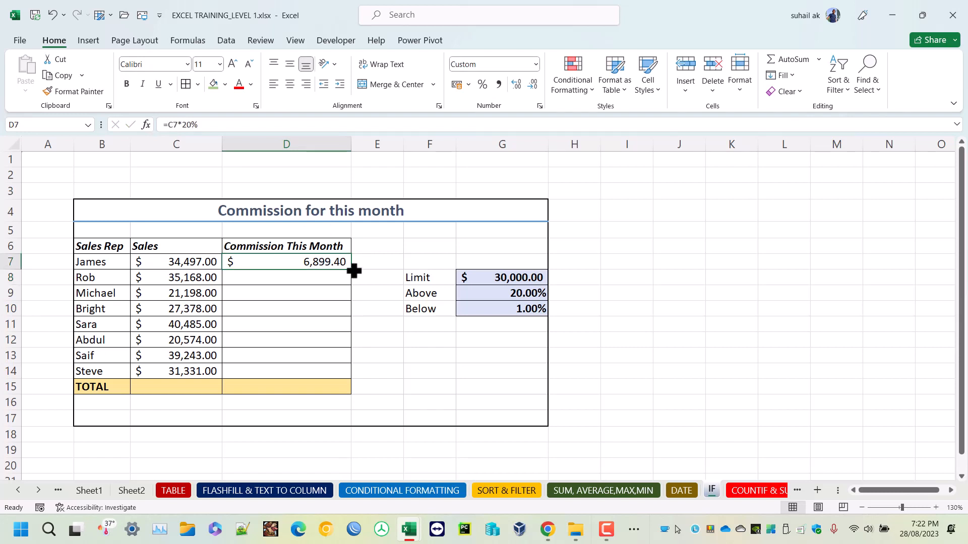
left_click_drag(354, 271, 354, 283)
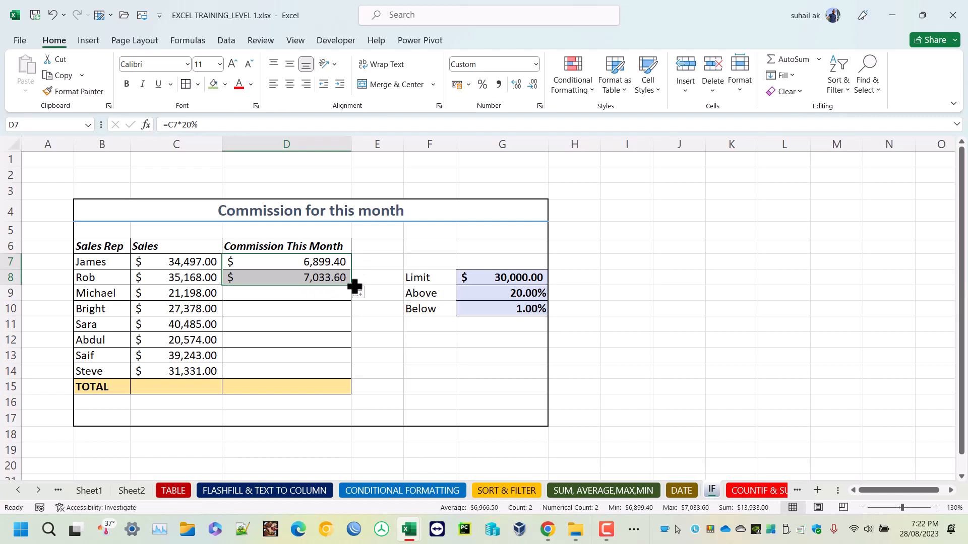
Calculate a 1% commission with =C9*1% in D9 and fill the formula down to D10
left_click(325, 296)
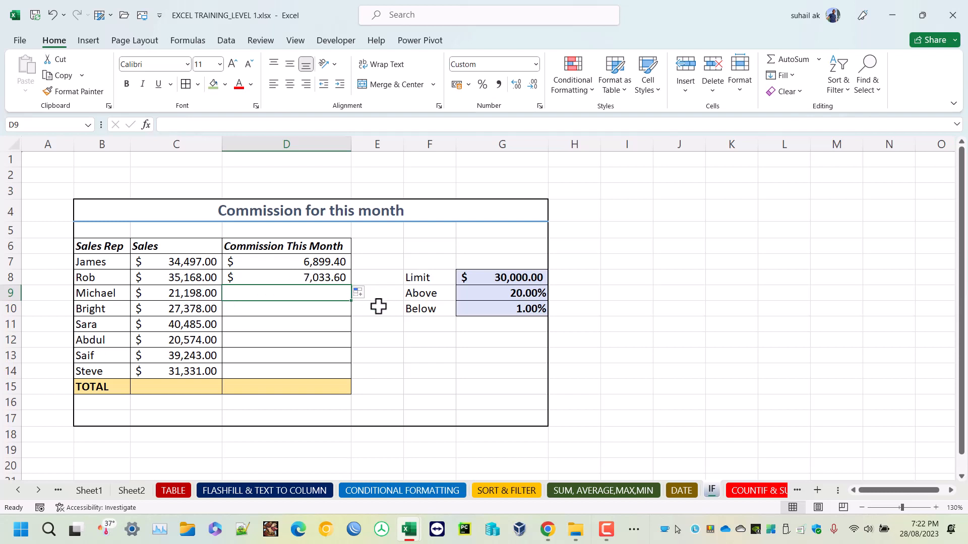
type("=")
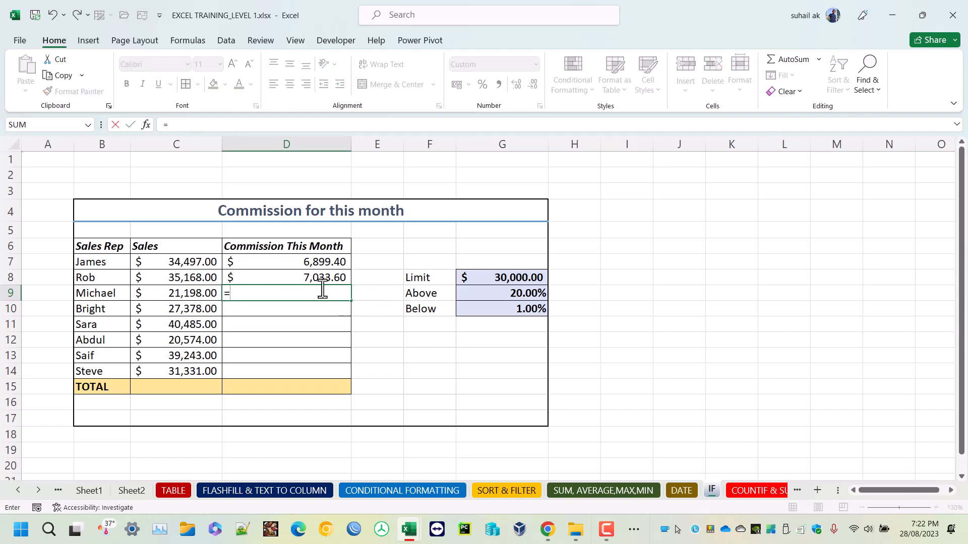
left_click(189, 293)
type("*")
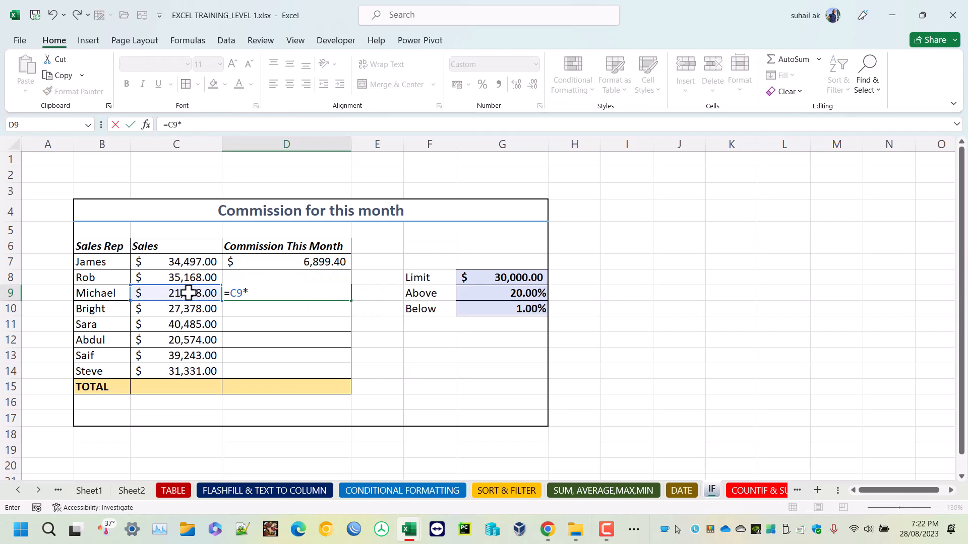
type("1%")
key("Return")
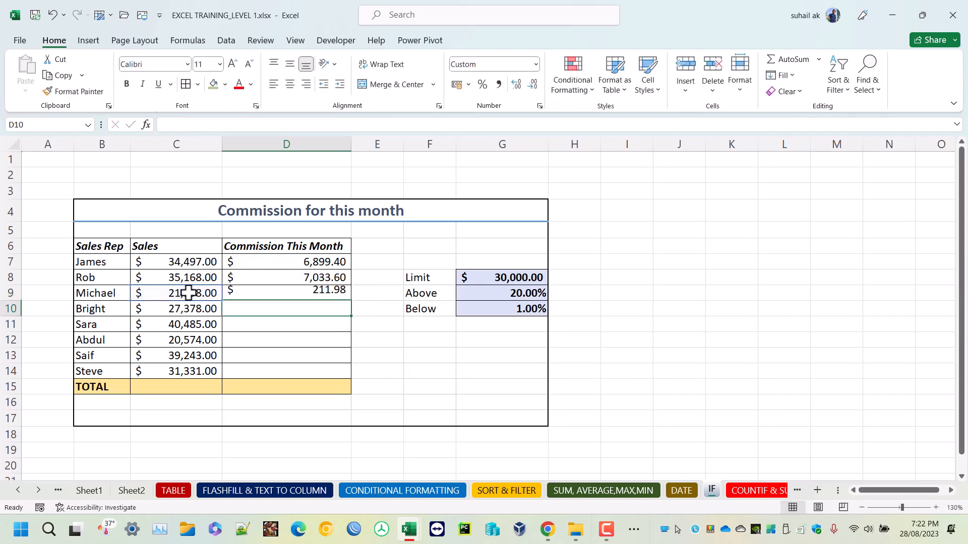
left_click(291, 290)
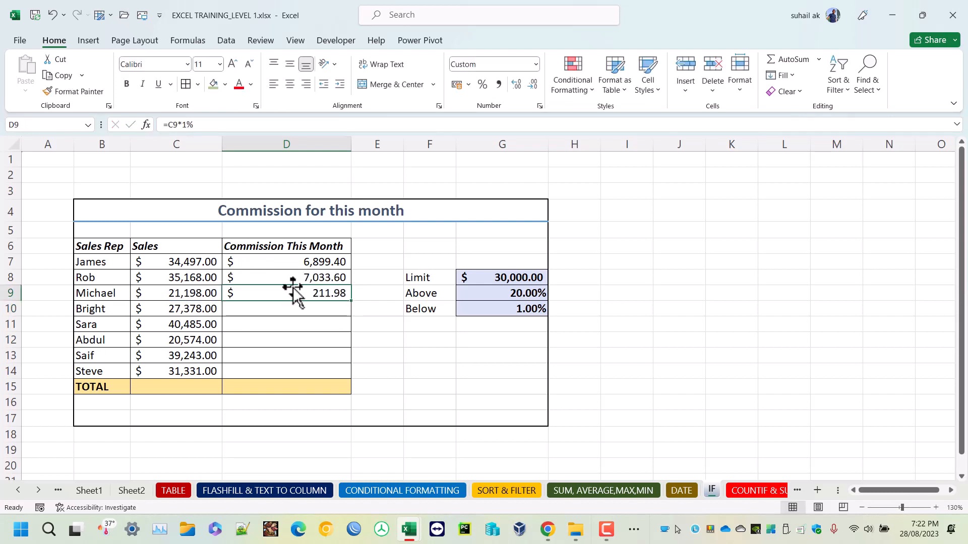
left_click_drag(353, 304, 352, 315)
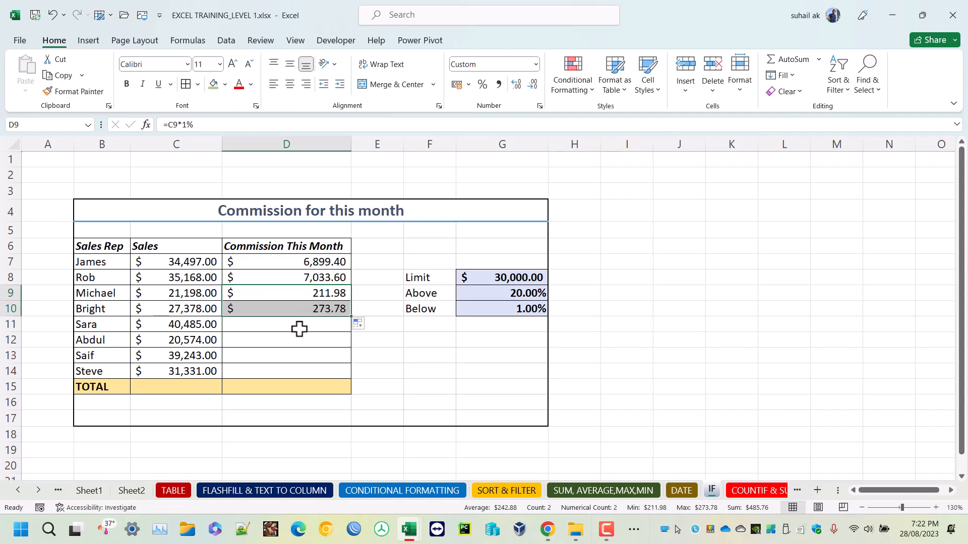
left_click(298, 327)
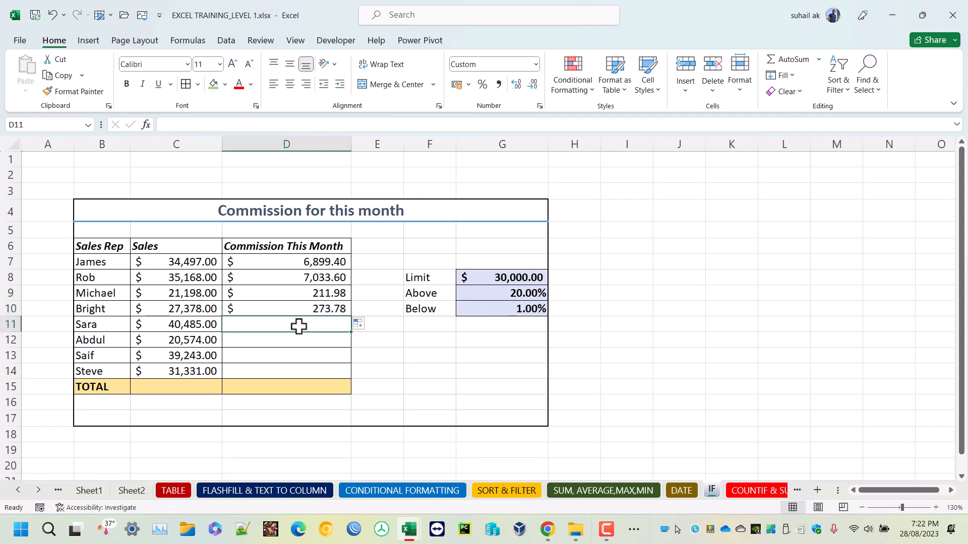
type("=")
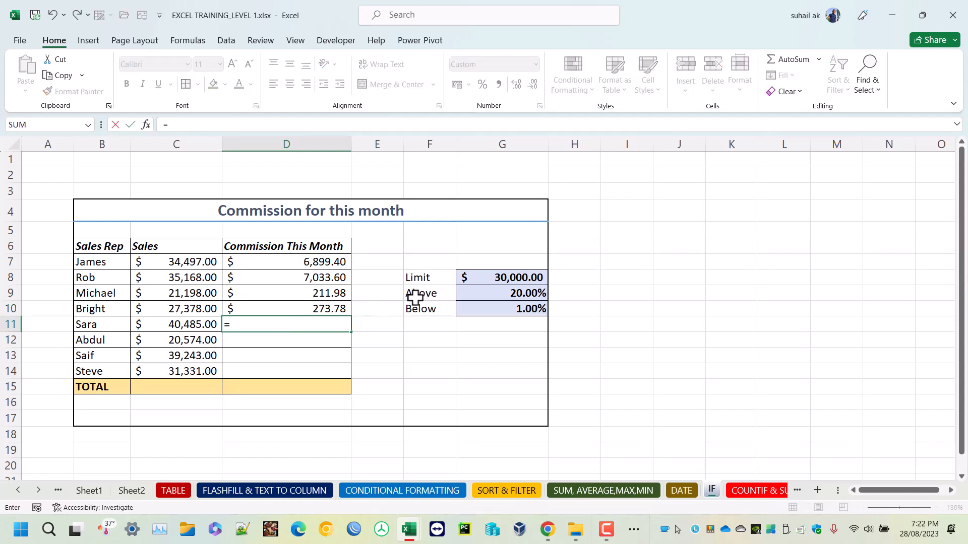
key("Escape")
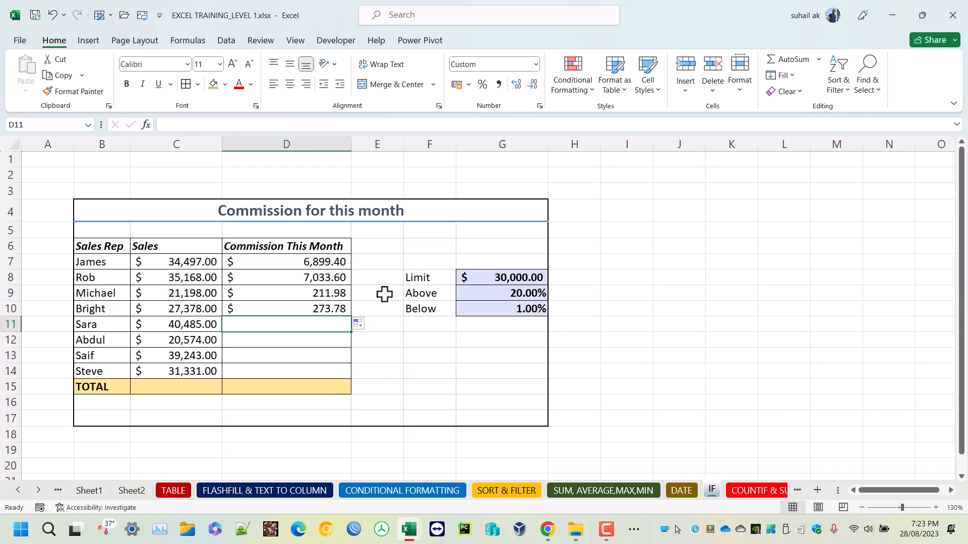
Clear the manual commission formulas from D8:D10, review the formula in D7, and clear it too
left_click_drag(304, 279, 308, 311)
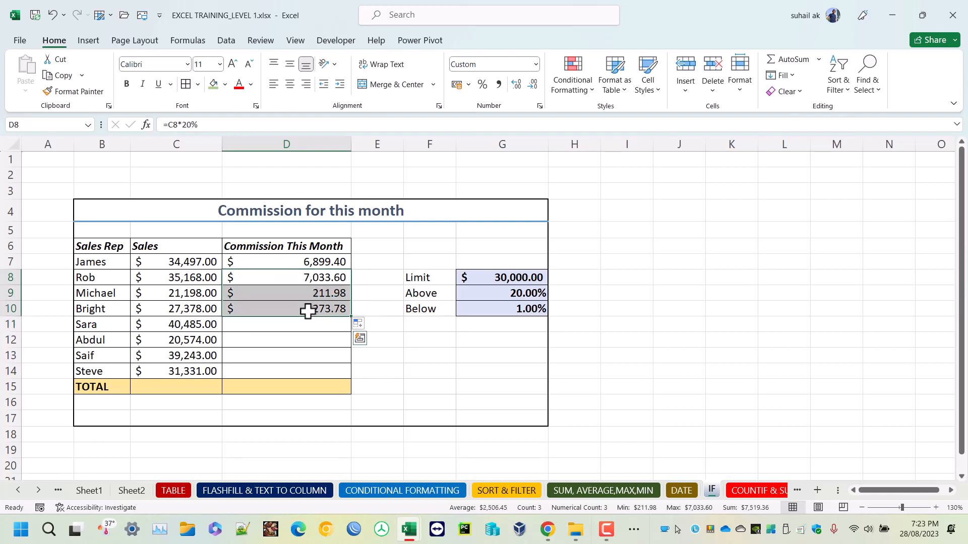
key("Delete")
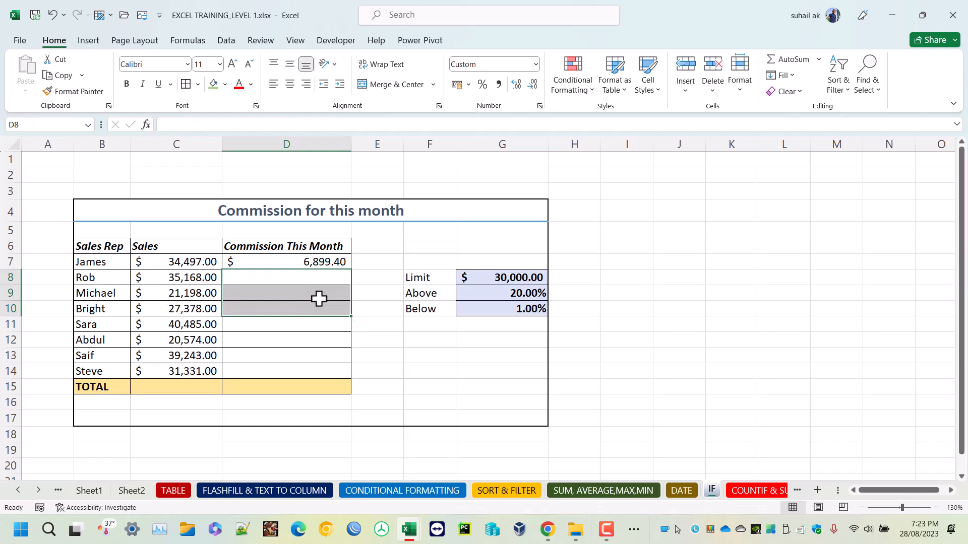
left_click(345, 262)
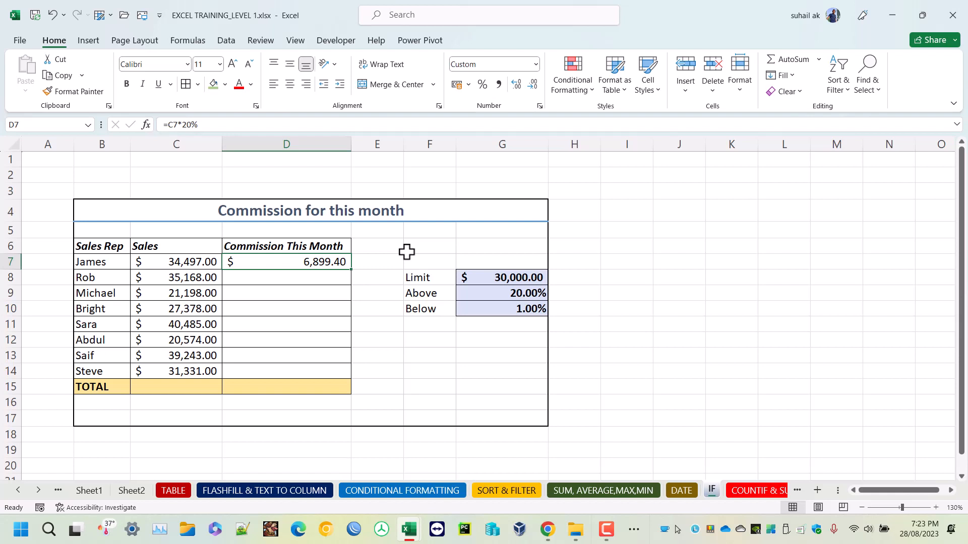
left_click(189, 263)
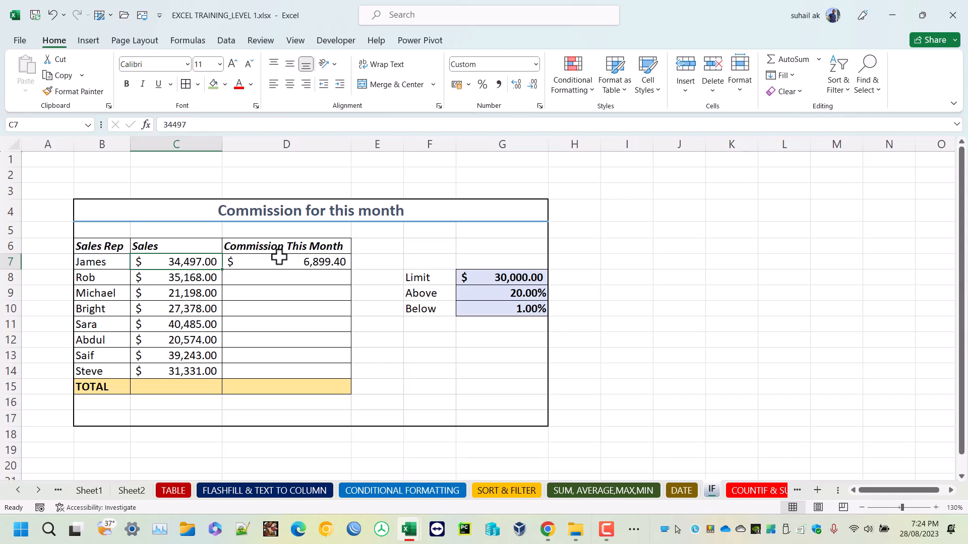
left_click(280, 258)
left_click(225, 122)
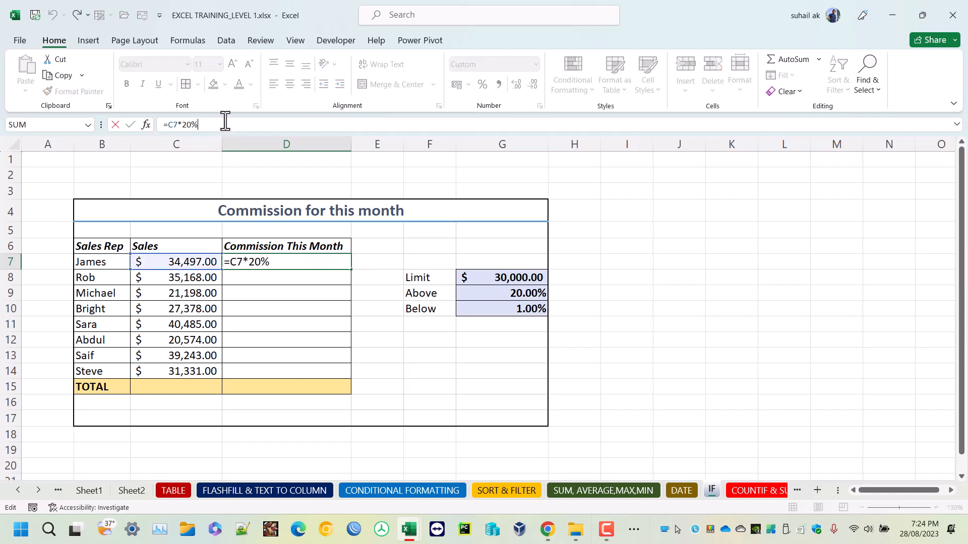
key("ctrl+Return")
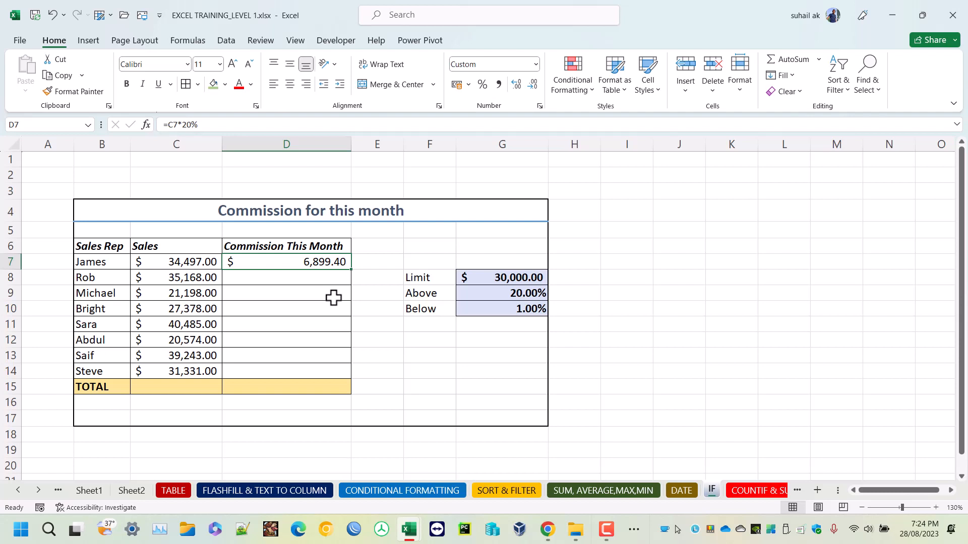
key("Delete")
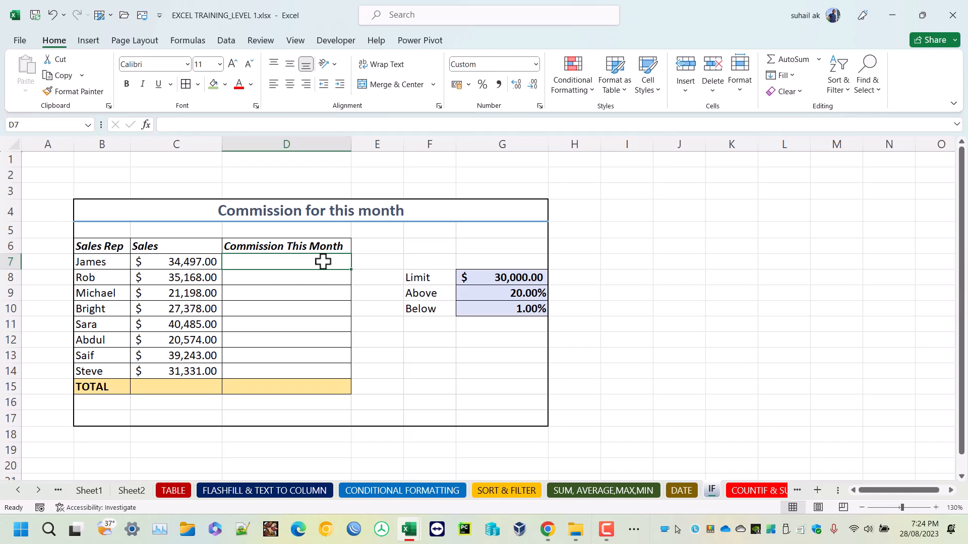
Start an IF formula in D7 with the logical test C7>=30000
type("=if(")
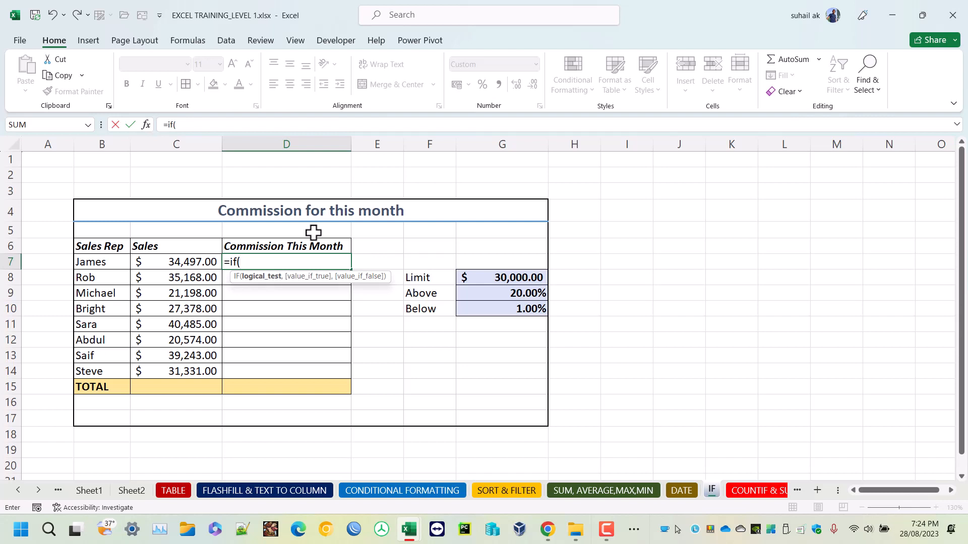
left_click(186, 262)
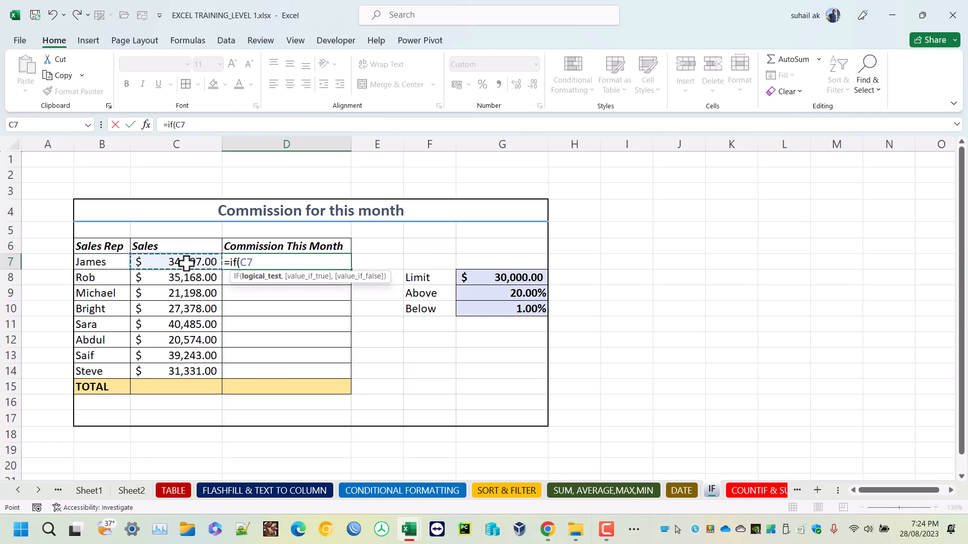
type(">=")
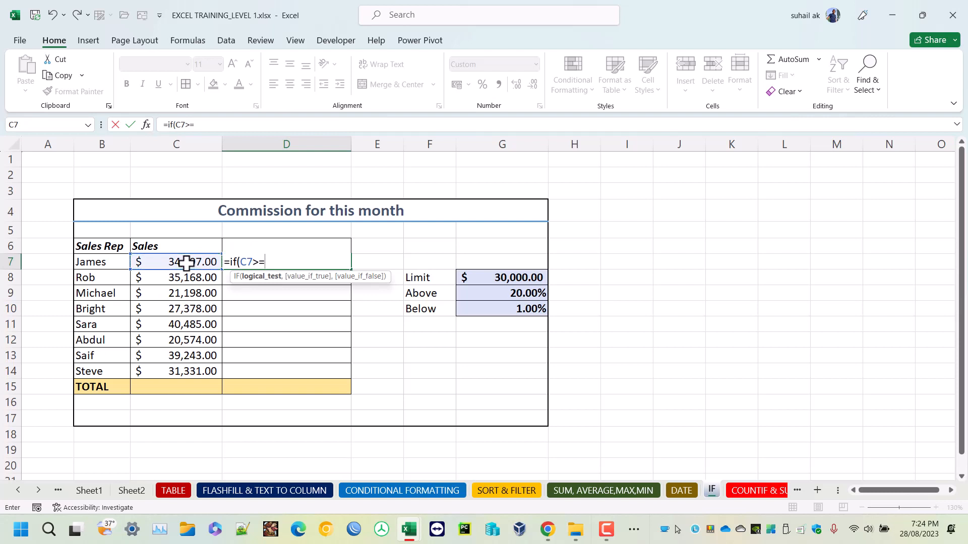
type("30000,")
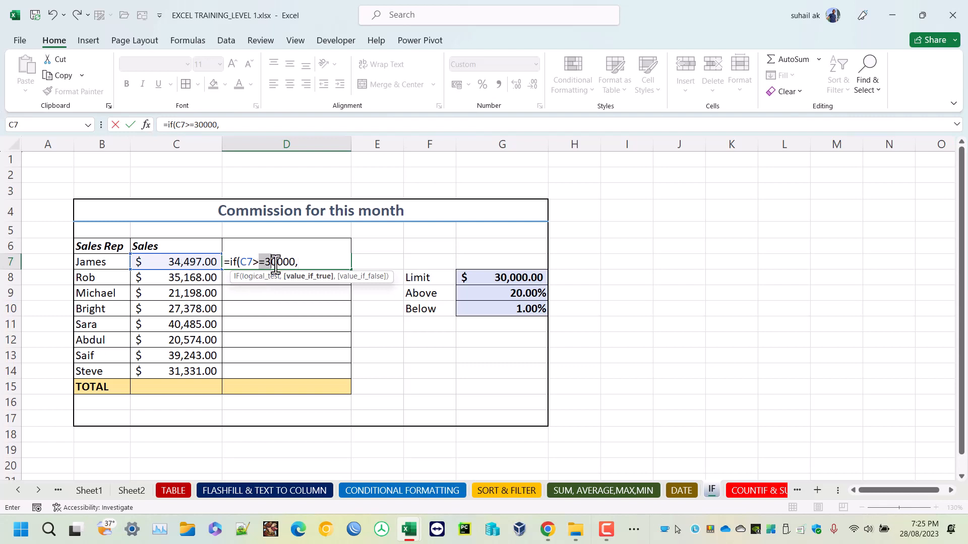
left_click(255, 262)
double_click(247, 262)
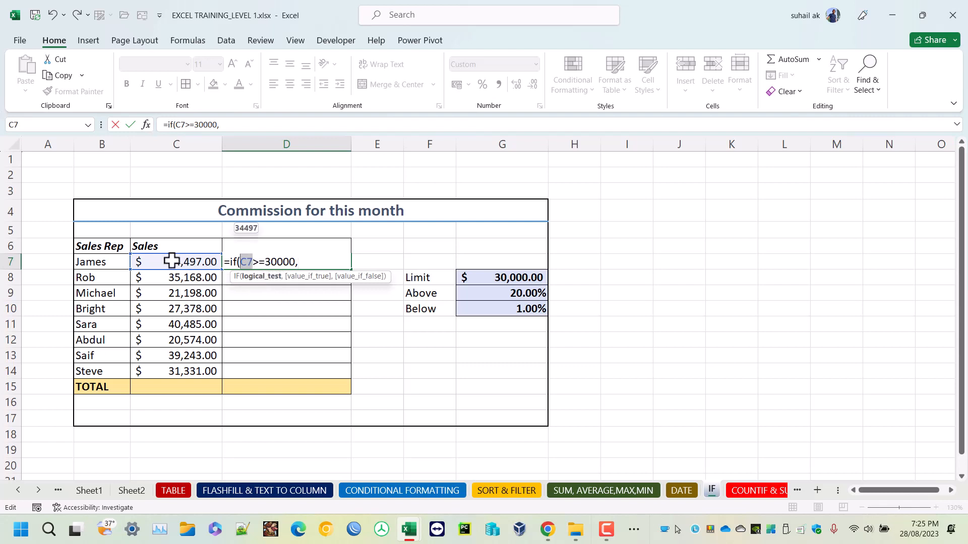
left_click(302, 261)
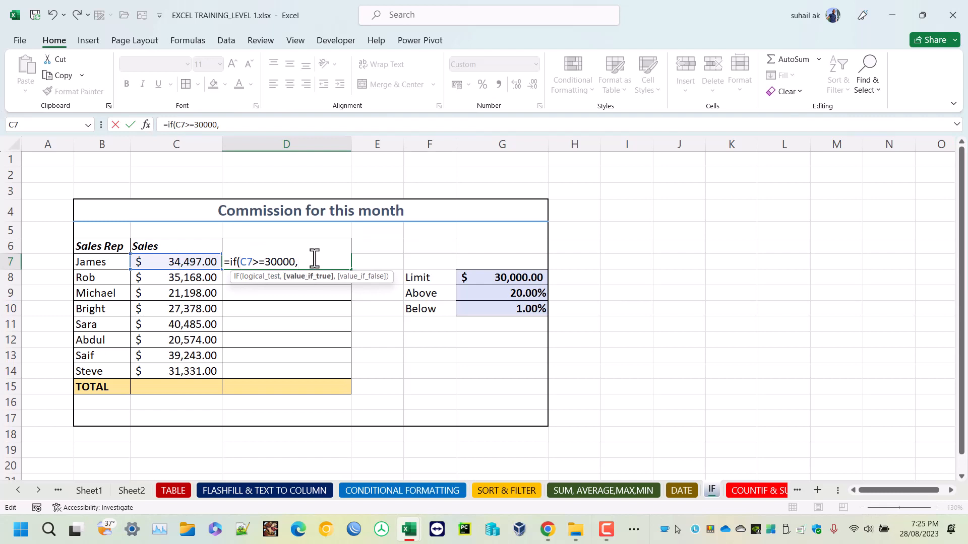
Complete the IF formula in D7 with C7*20% if true and C7*1% if false, and fill it down to D14
left_click(186, 261)
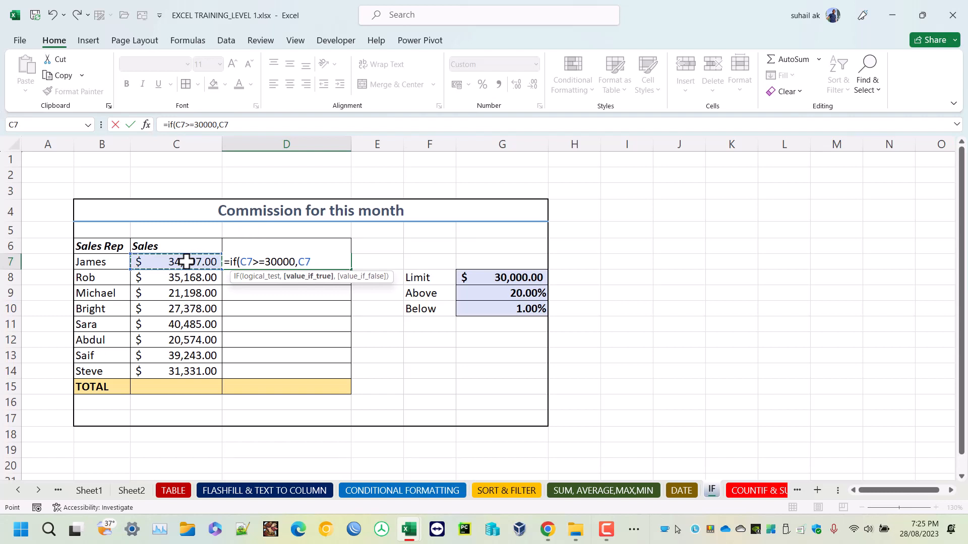
type("*20%")
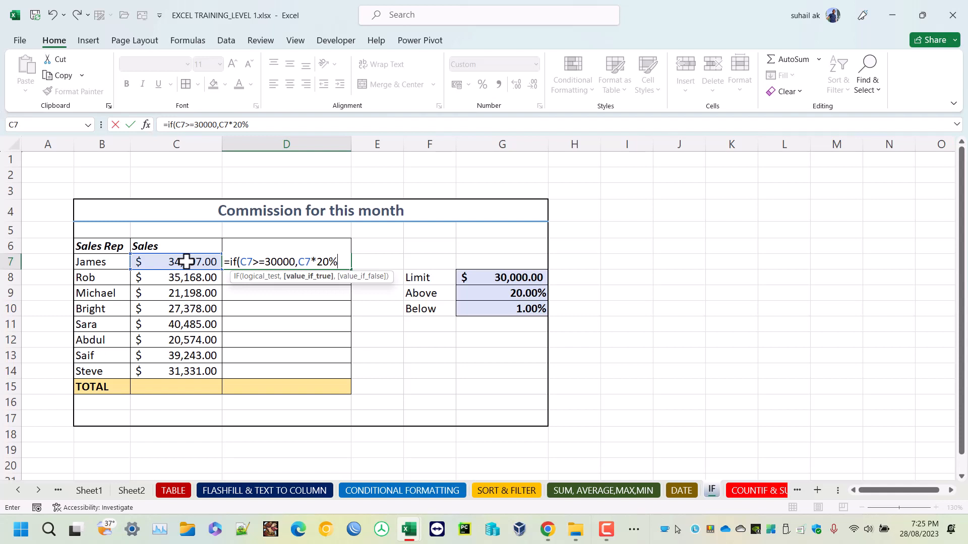
type(",")
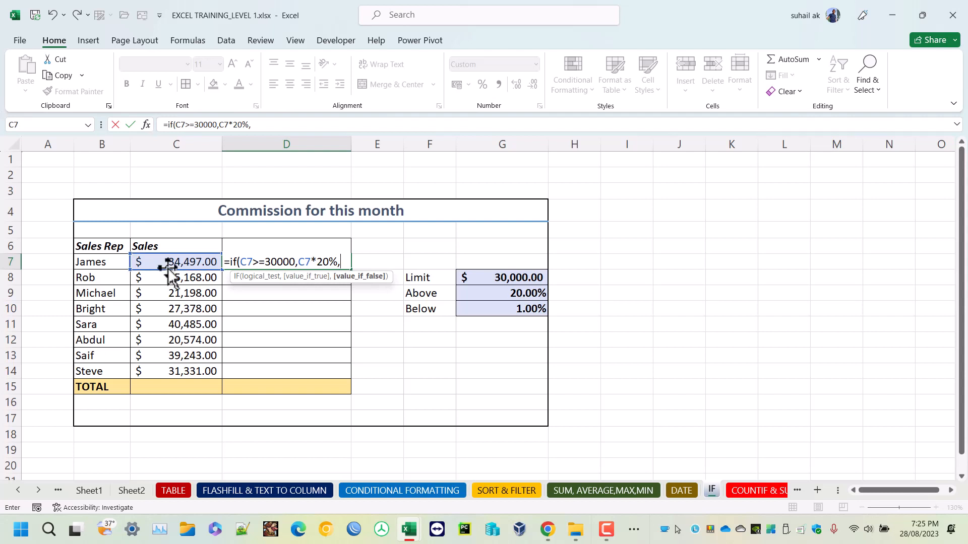
left_click(171, 261)
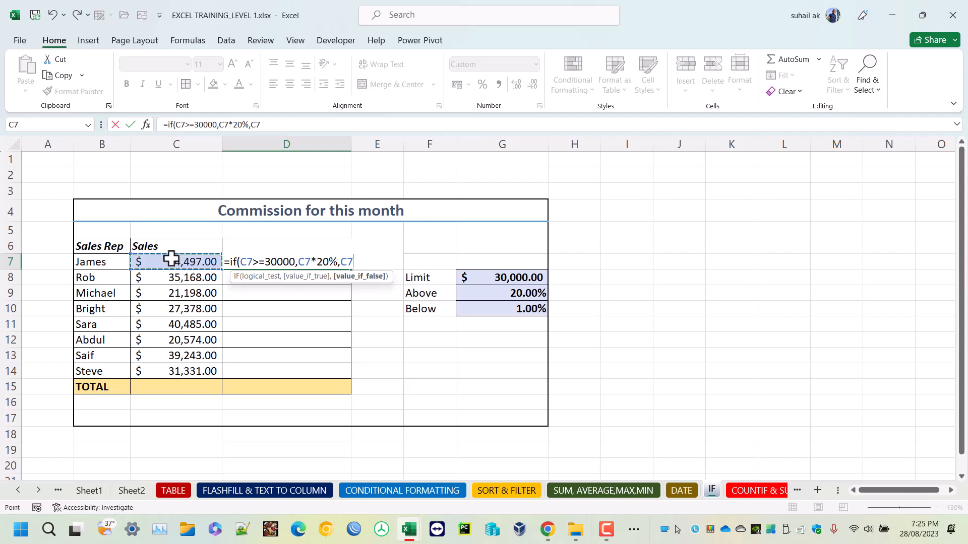
type("*1%")
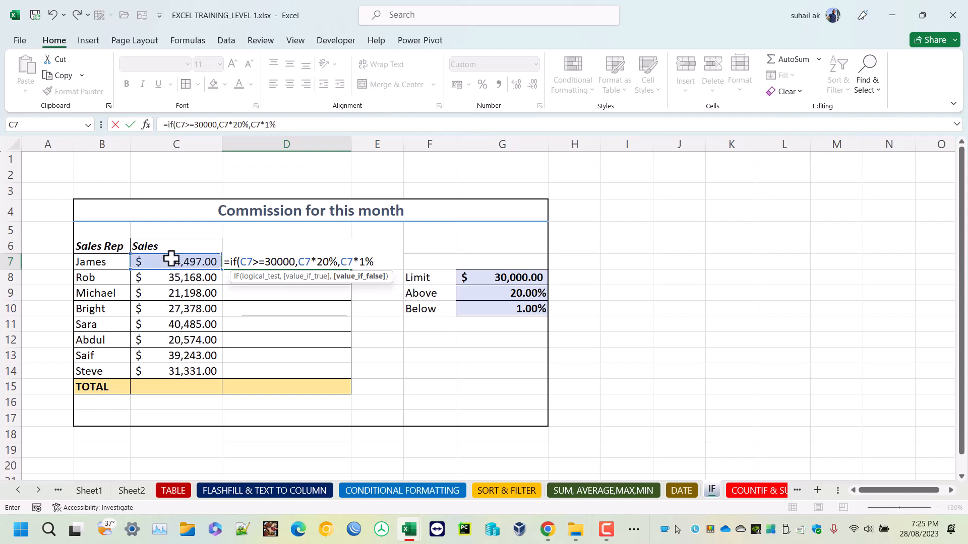
type(")")
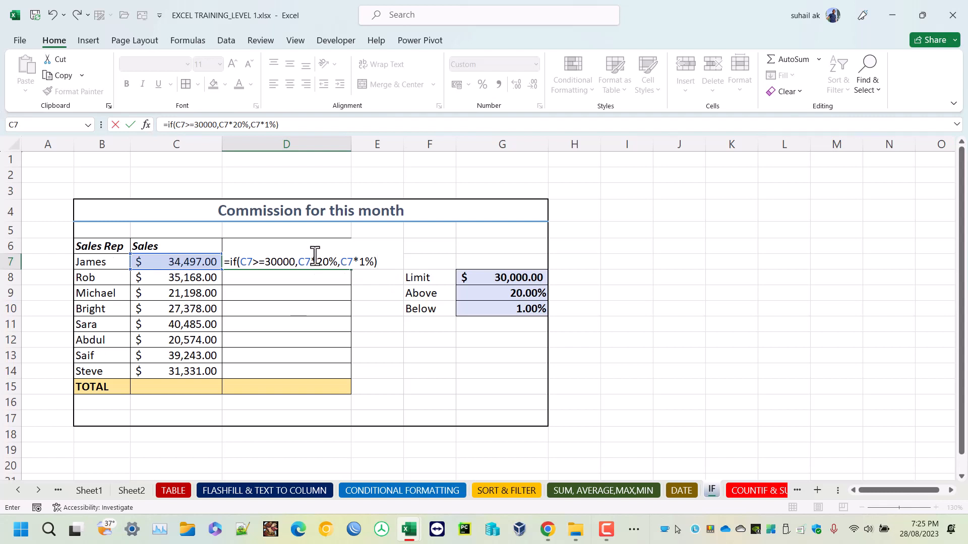
left_click_drag(300, 260, 336, 264)
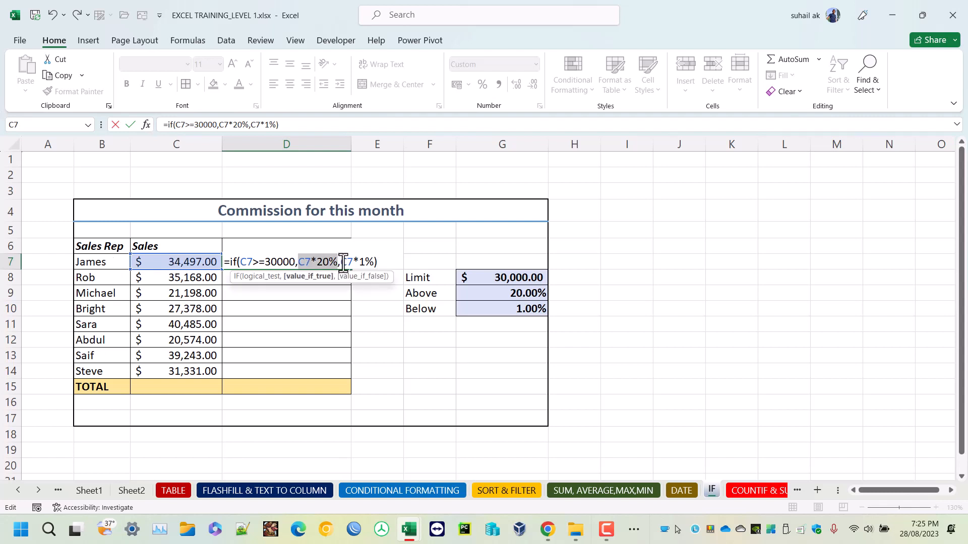
left_click_drag(341, 263, 375, 264)
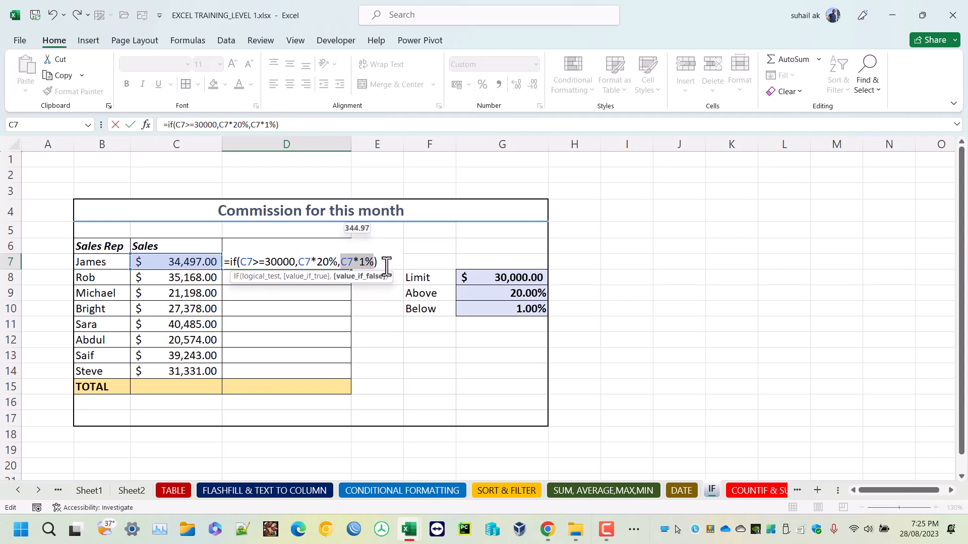
left_click_drag(296, 263, 243, 262)
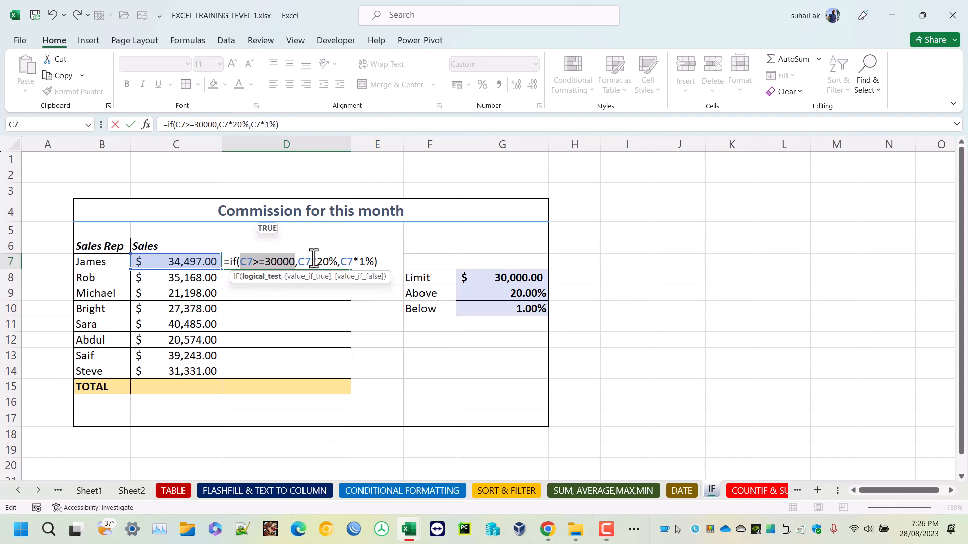
key("Return")
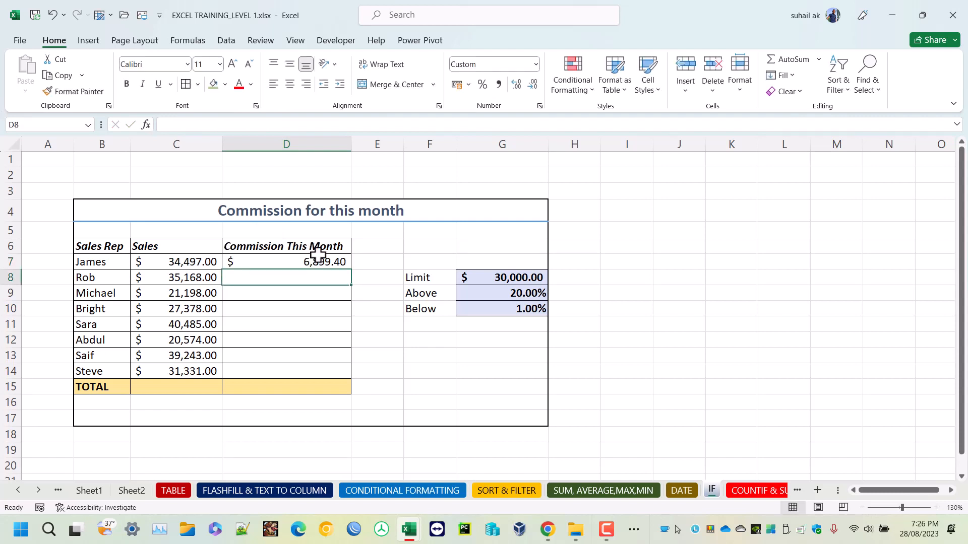
left_click(336, 264)
left_click_drag(351, 270, 333, 377)
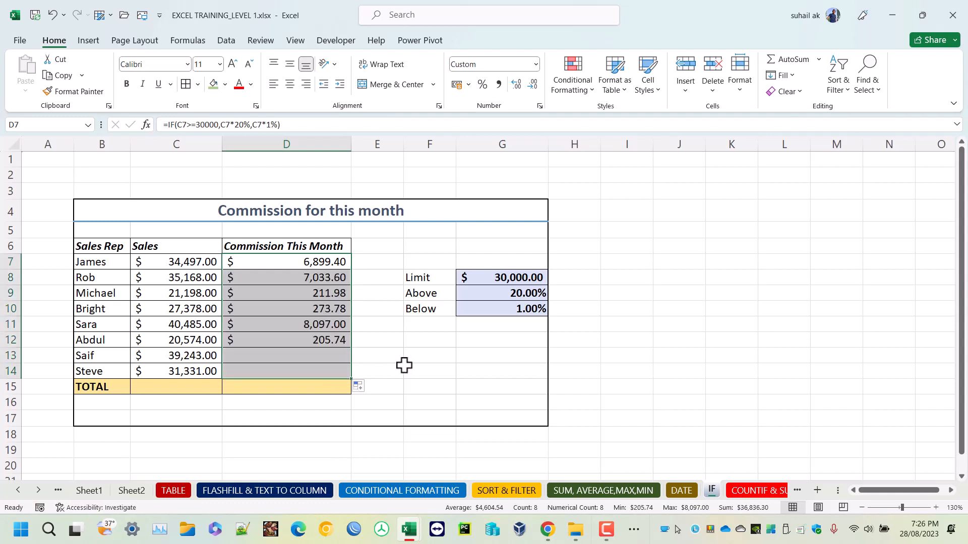
Check the filled commissions in column D against the sales and review the IF formula in D7
left_click(237, 294)
left_click_drag(190, 292, 288, 293)
left_click(267, 344)
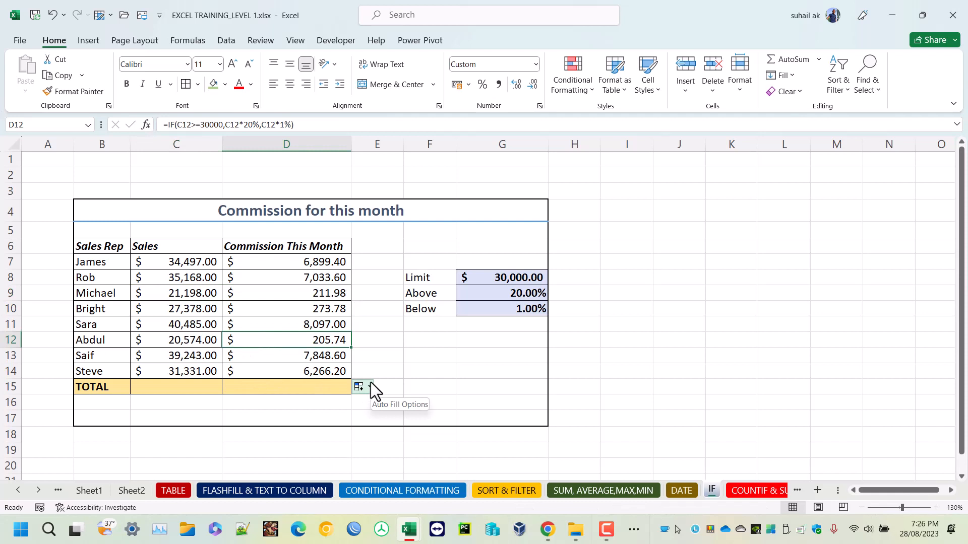
left_click(331, 262)
left_click(298, 124)
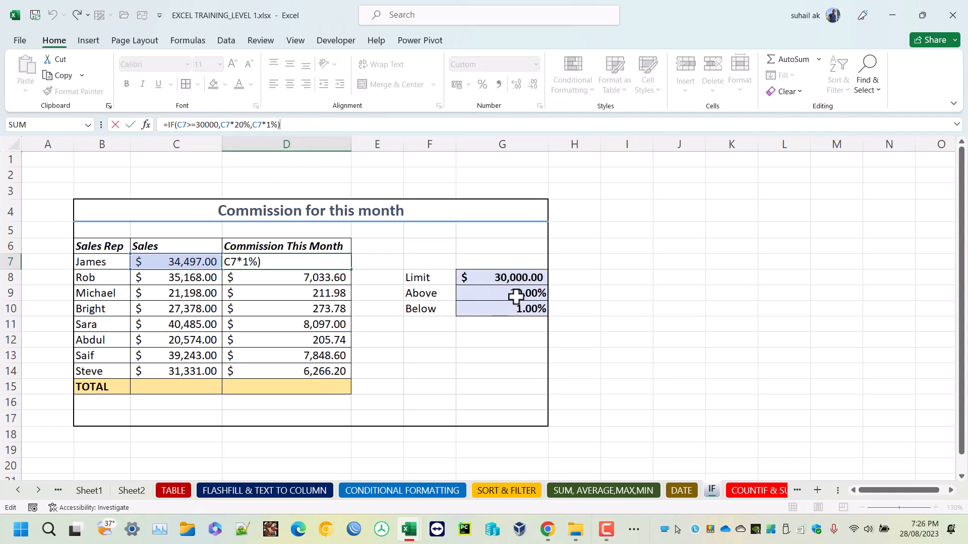
key("Return")
left_click_drag(333, 277, 313, 378)
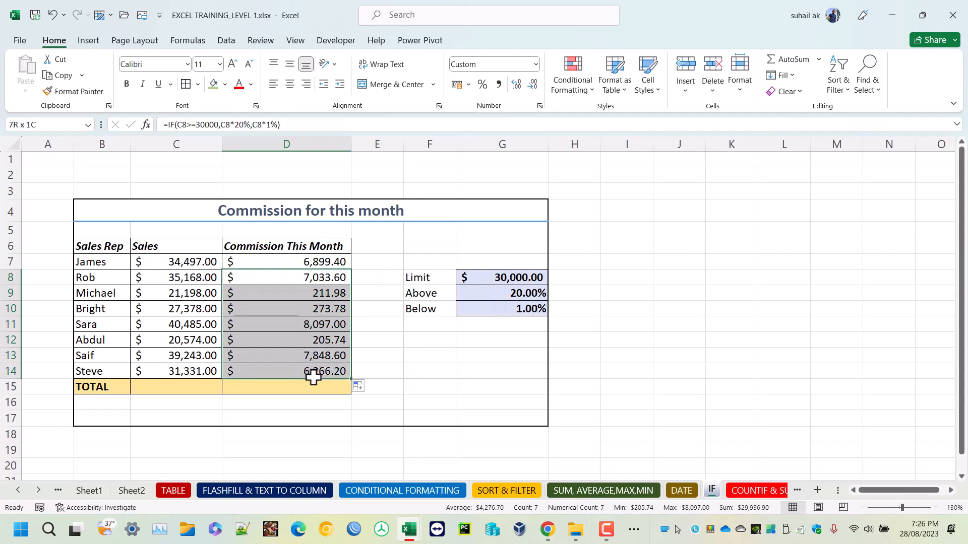
left_click(303, 262)
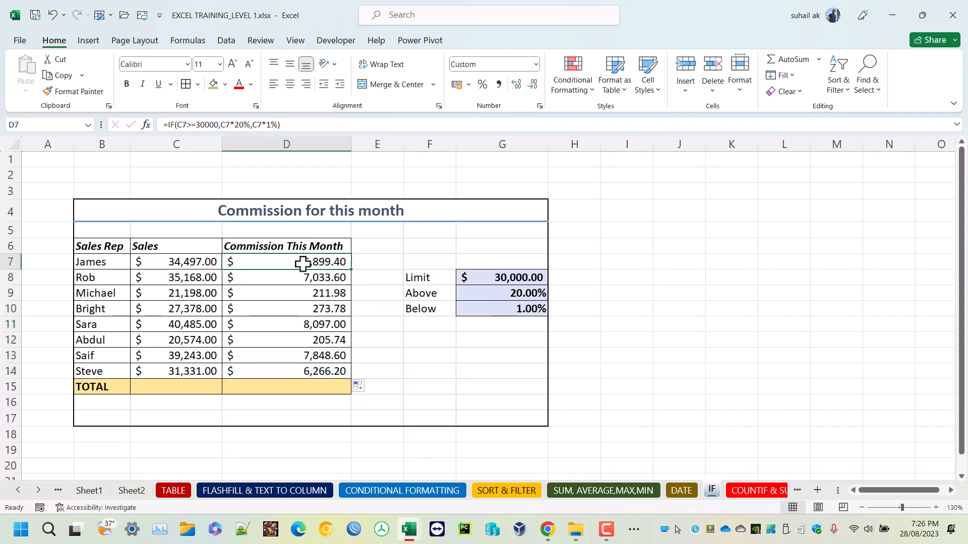
Replace the hard-coded 30000 in D7's logical test with a reference to the Limit cell G8
left_click(222, 124)
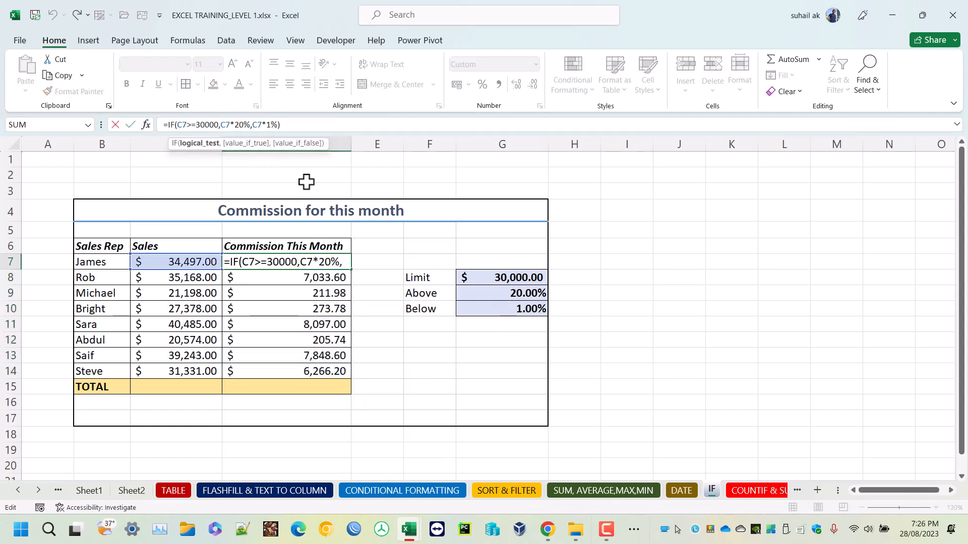
key("BackSpace")
key("BackSpace")
key("BackSpace")
key("BackSpace")
key("BackSpace")
left_click(493, 277)
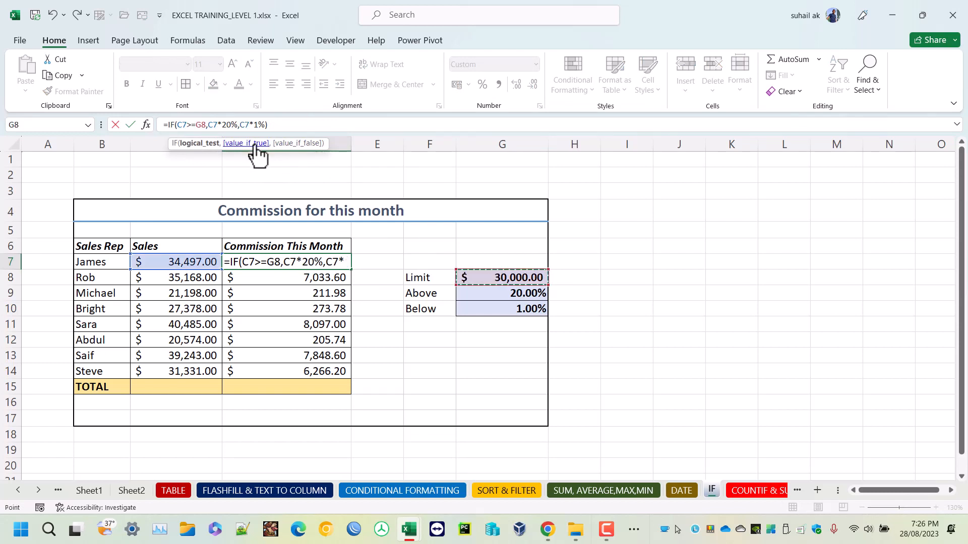
Replace the 20% and 1% rates in D7's formula with references to G9 and G10
left_click(236, 124)
key("BackSpace")
key("BackSpace")
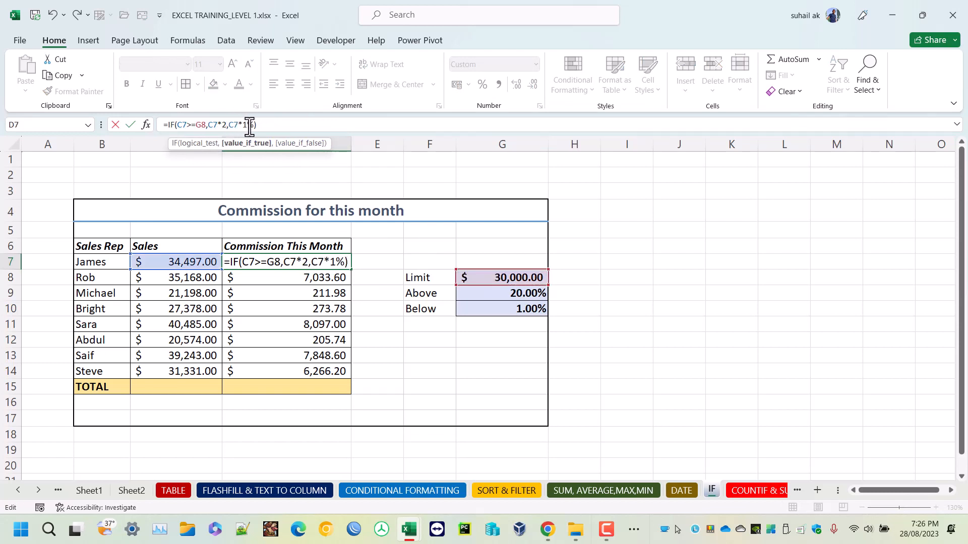
key("BackSpace")
left_click(502, 294)
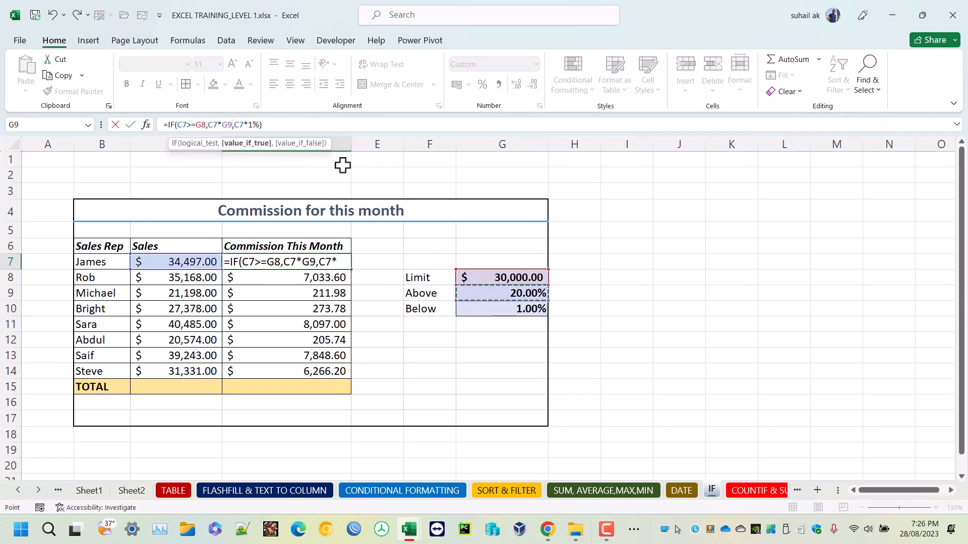
left_click(258, 125)
key("BackSpace")
key("BackSpace")
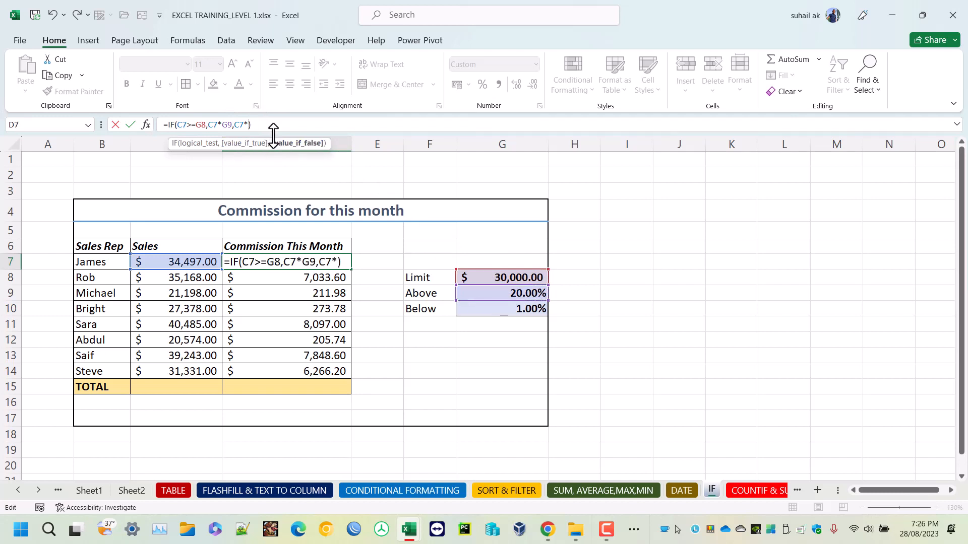
left_click(509, 309)
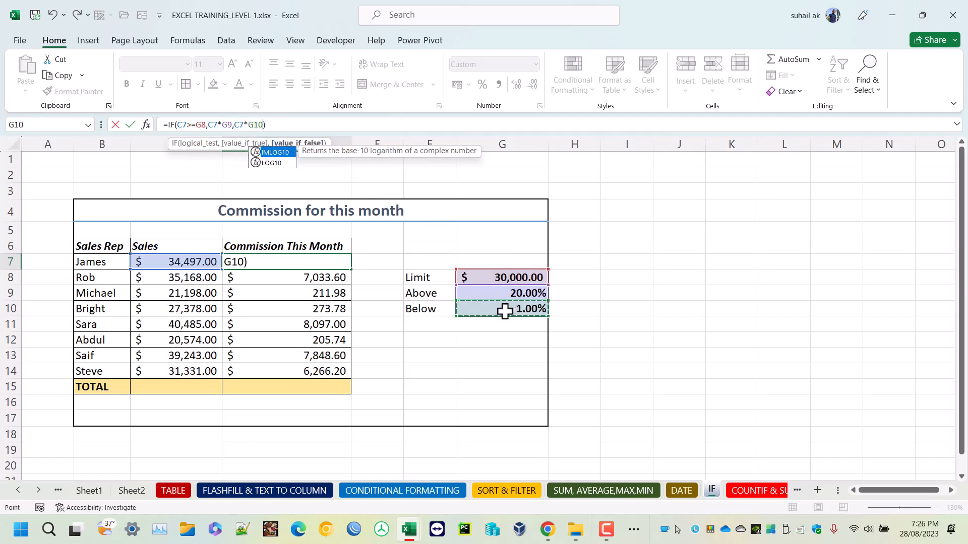
key("Return")
Fill D7's formula with its relative references down to D14 and inspect the cell references in D10
left_click(343, 264)
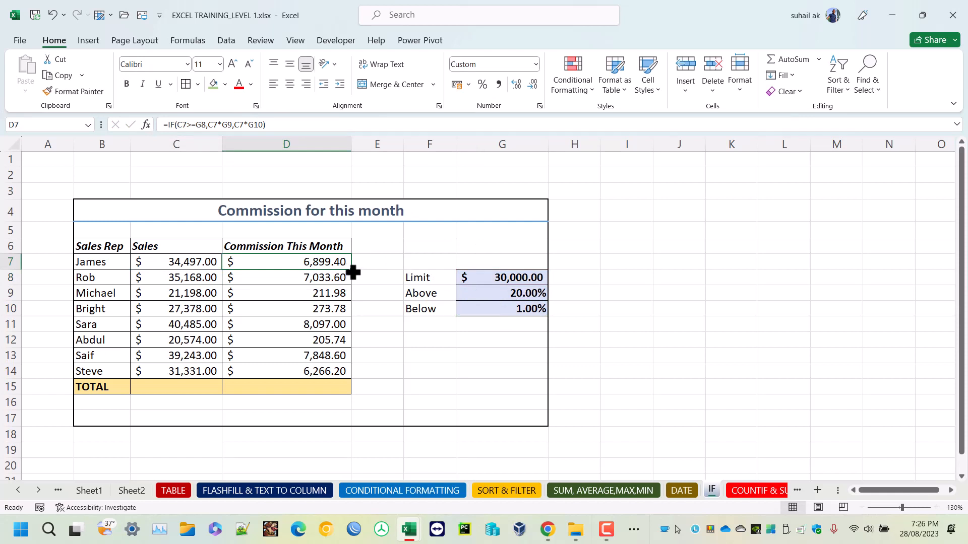
left_click_drag(353, 272, 339, 377)
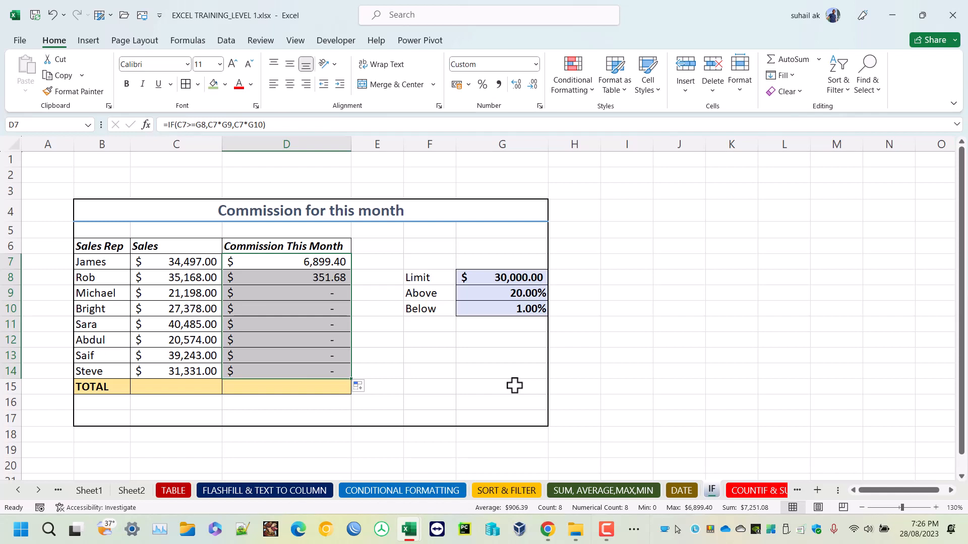
double_click(320, 309)
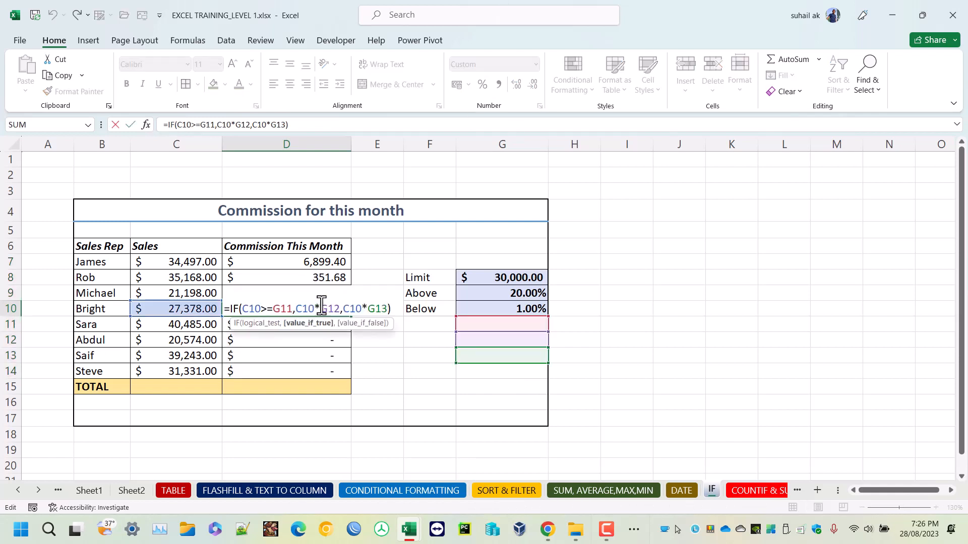
left_click(321, 126)
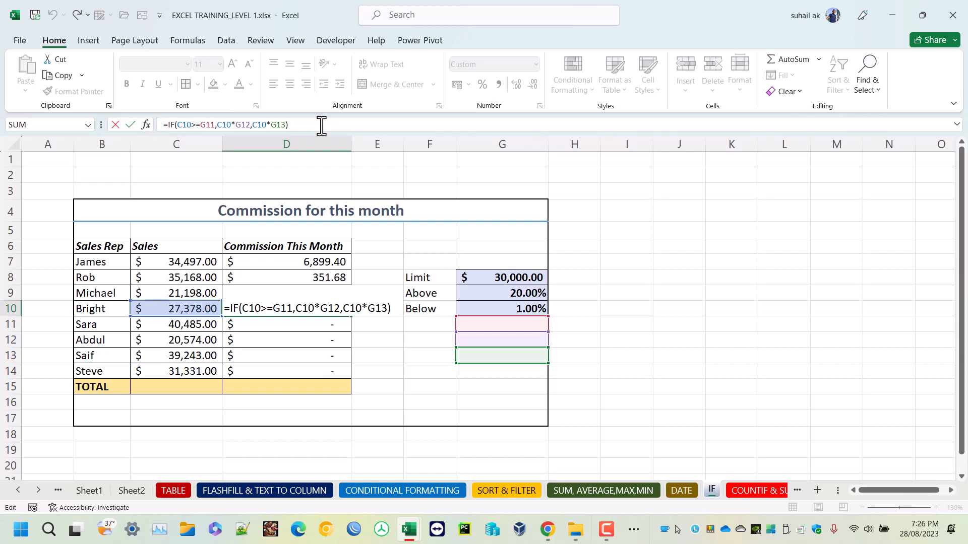
key("Escape")
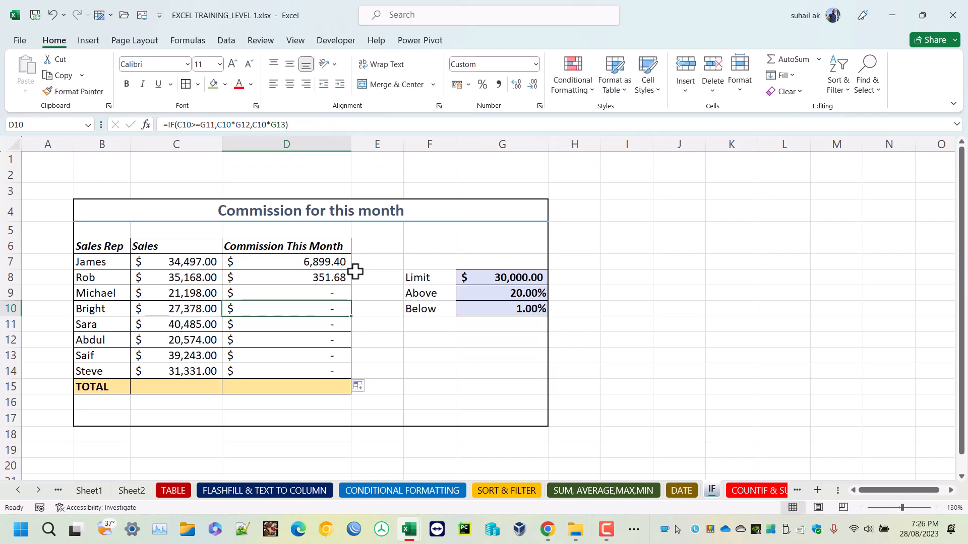
Make the references in D7's formula absolute as $G$8, $G$9 and $G$10, and fill it down to D14
double_click(326, 262)
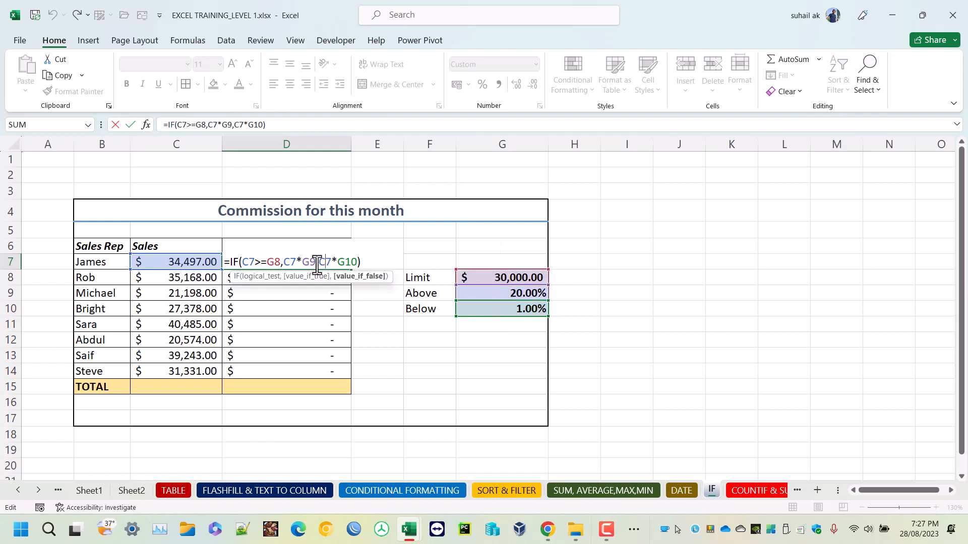
left_click(276, 262)
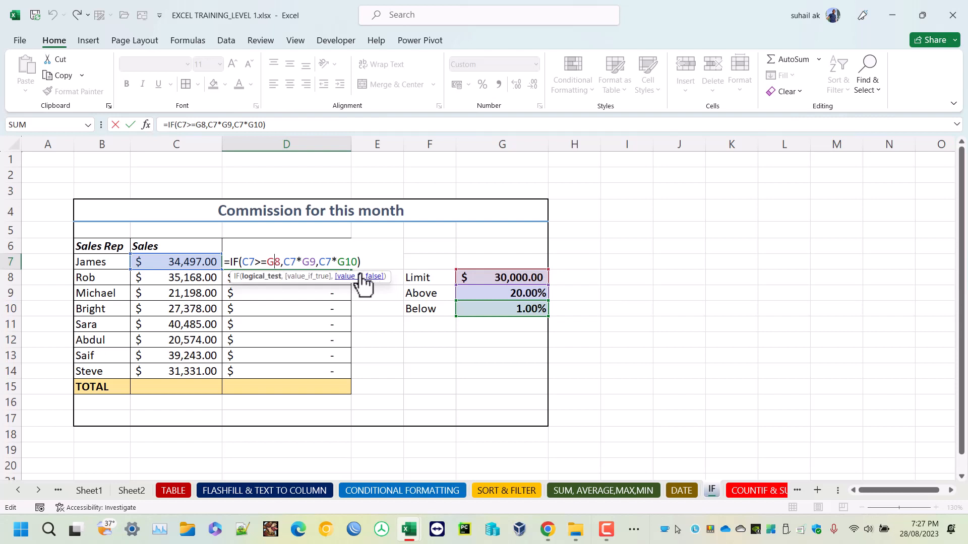
key("F4")
left_click(323, 262)
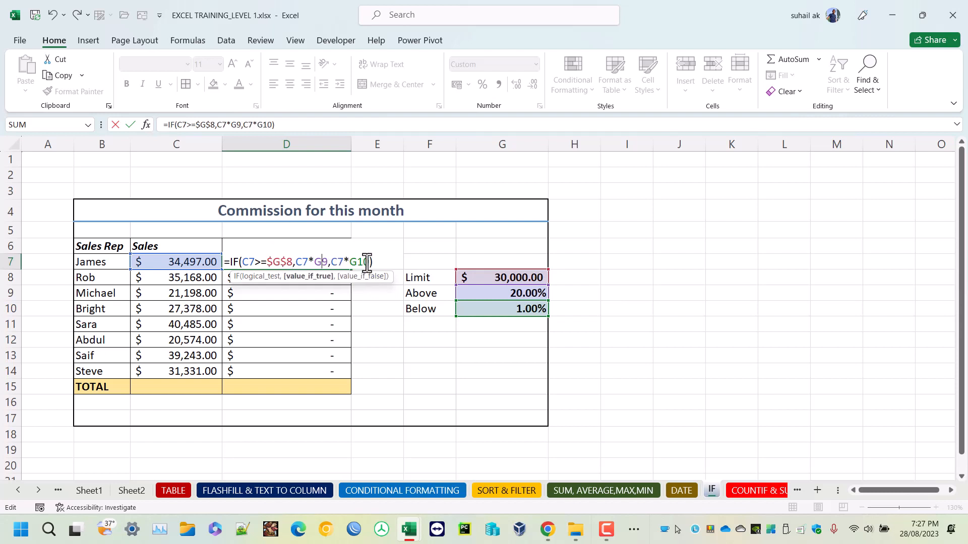
key("F4")
left_click(370, 262)
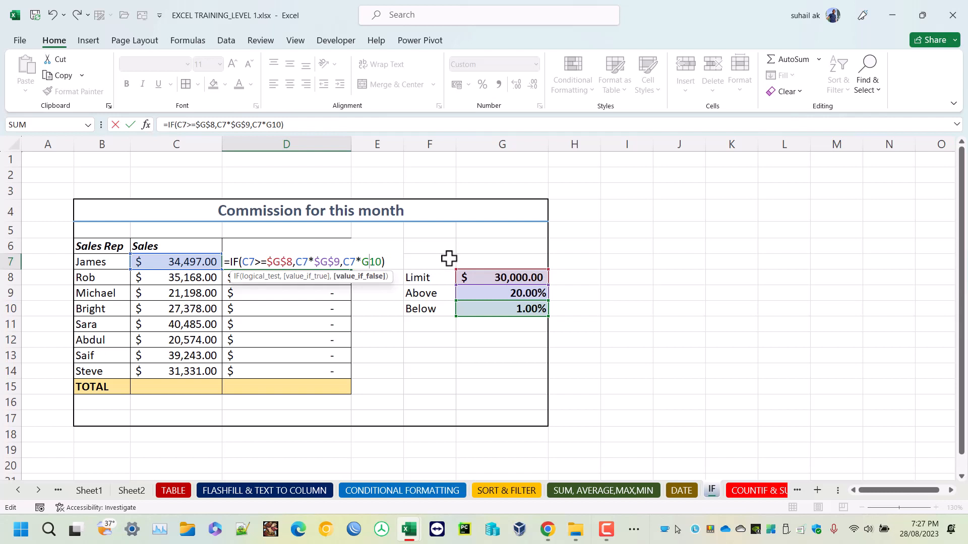
key("F4")
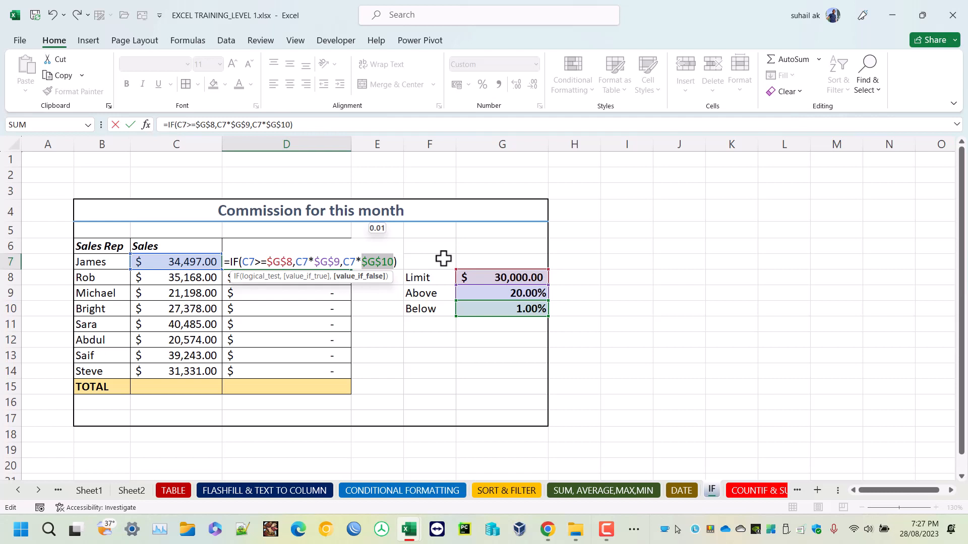
key("Return")
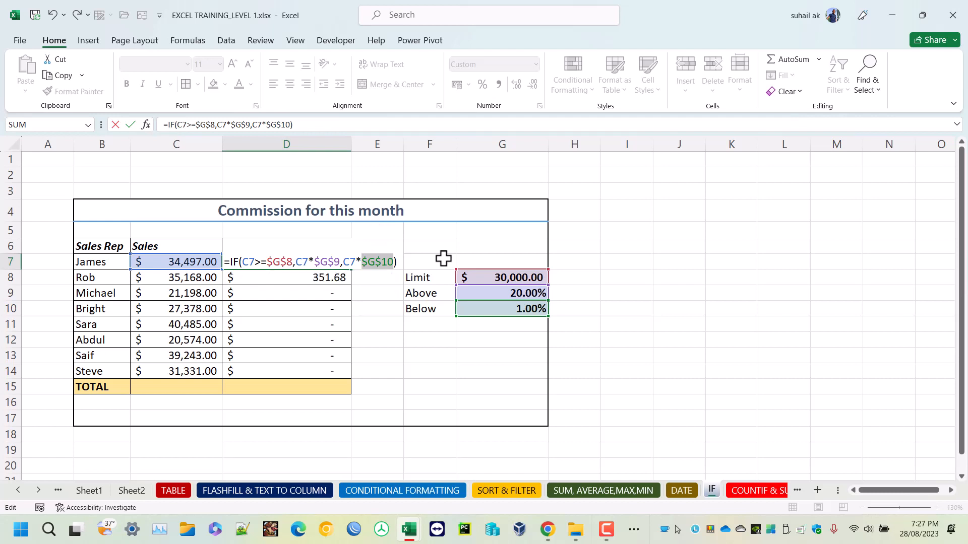
left_click(329, 263)
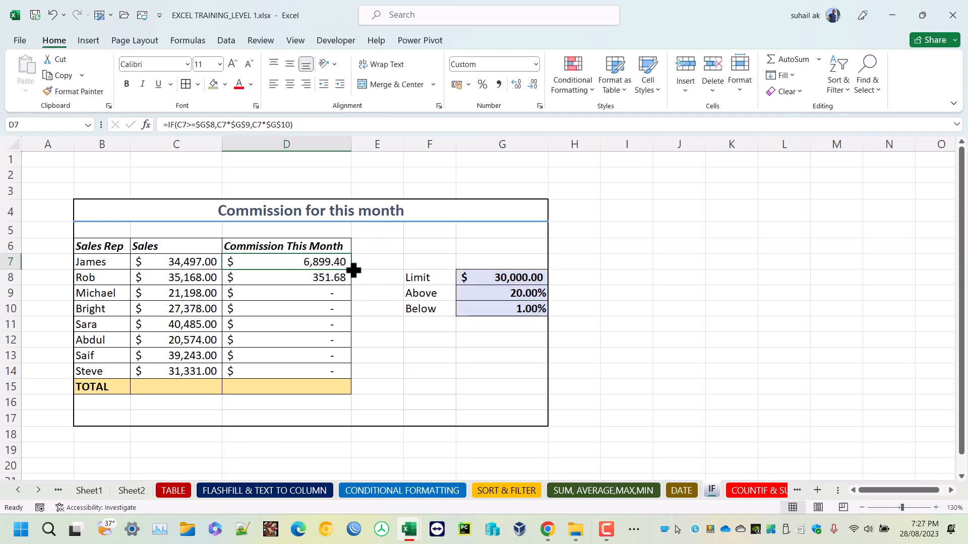
left_click_drag(352, 270, 345, 380)
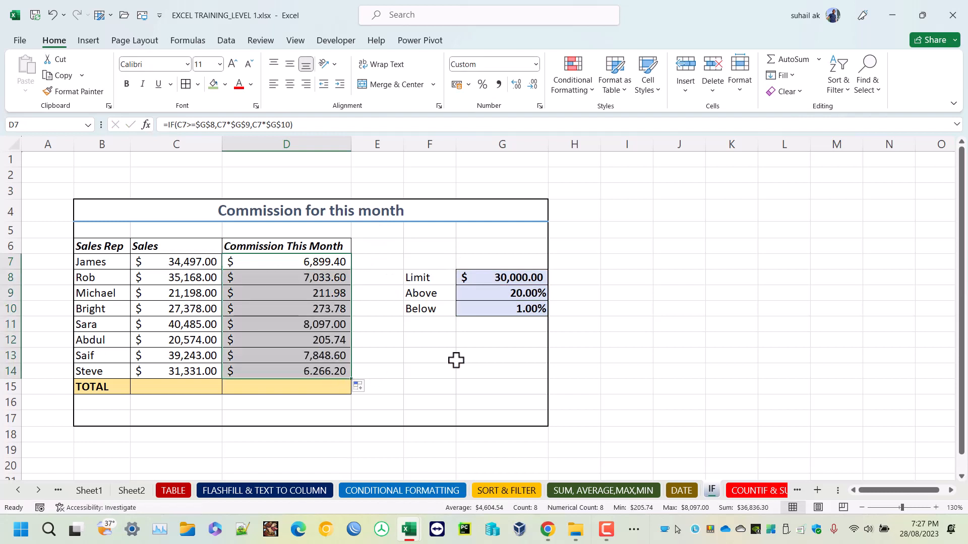